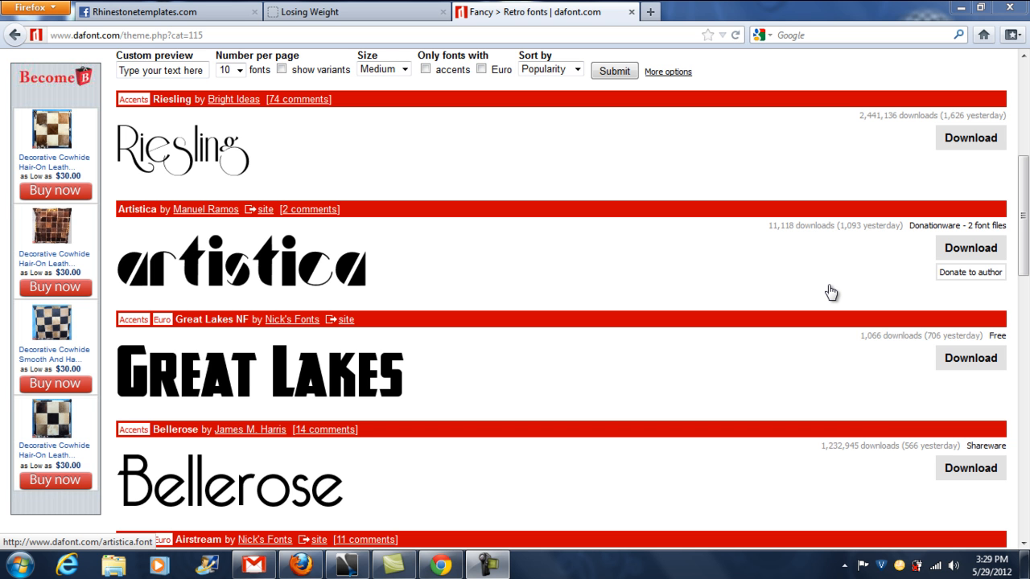
# - Download the Riesling font as riesling.zip, save it to disk, and open the downloaded archive
pyautogui.click(965, 138)
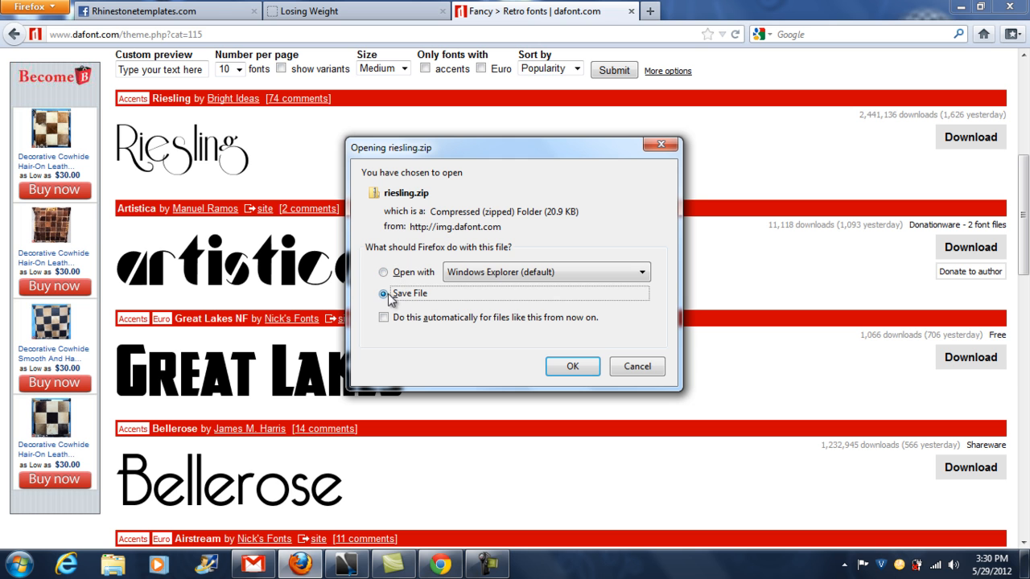
pyautogui.click(571, 367)
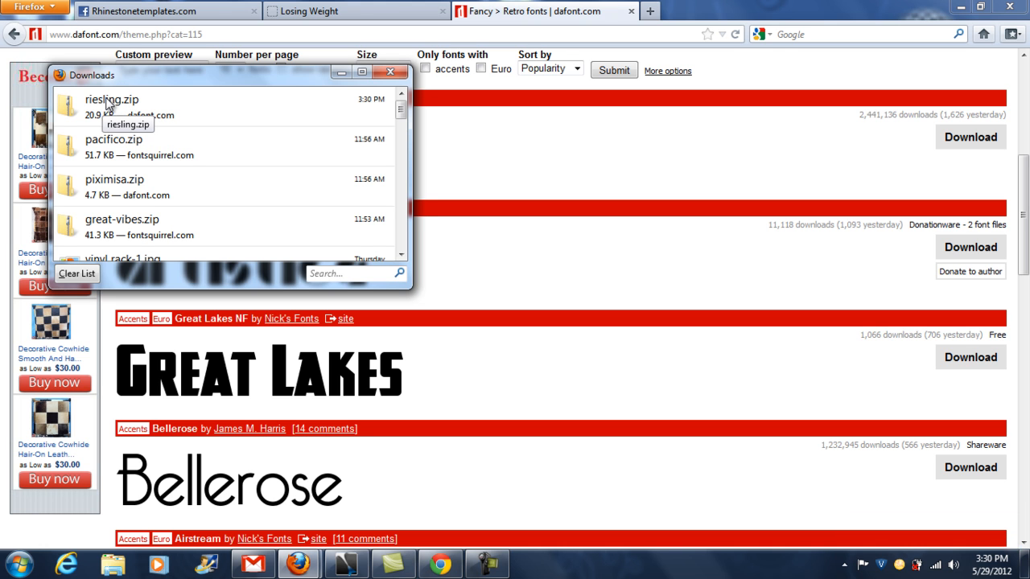
pyautogui.doubleClick(105, 100)
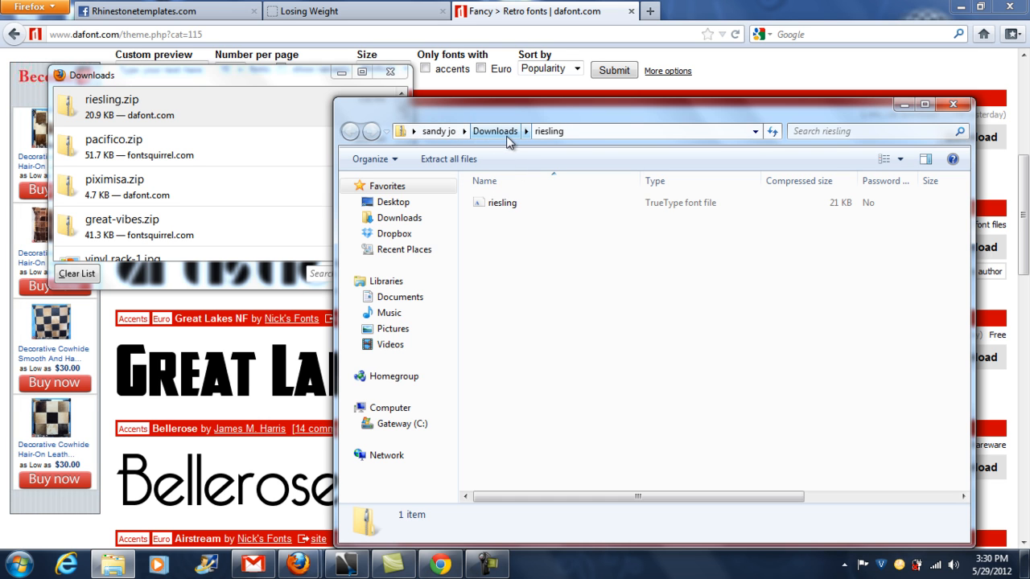
# - Extract the riesling font file to the riesling folder in Downloads and dismiss the color scheme prompt
pyautogui.click(479, 206)
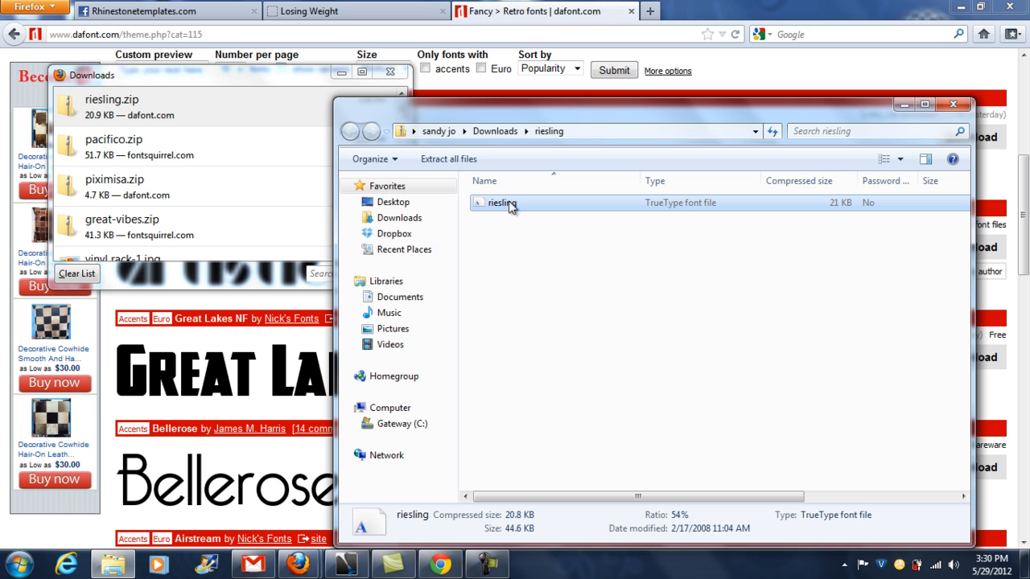
pyautogui.click(464, 163)
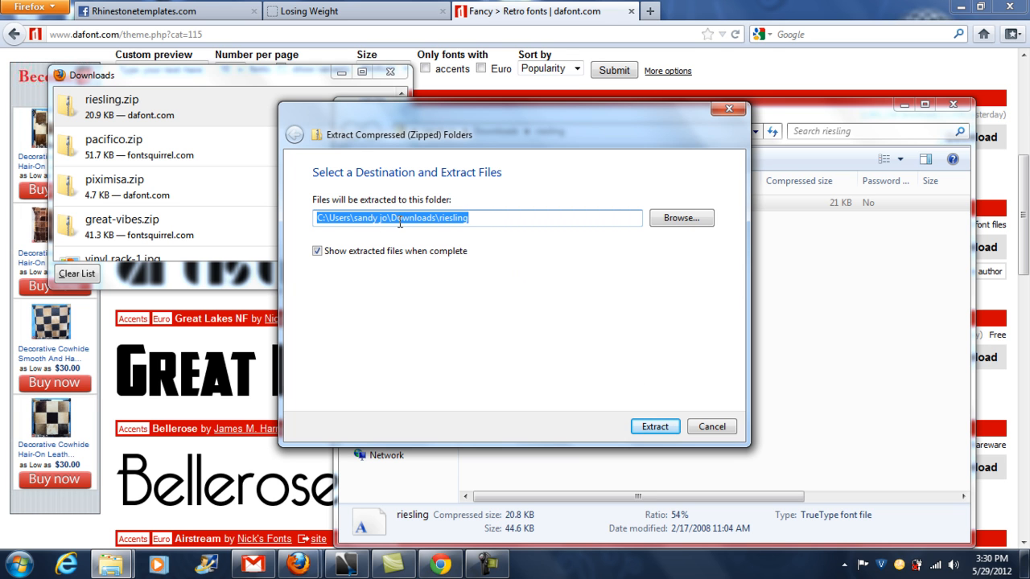
pyautogui.click(654, 427)
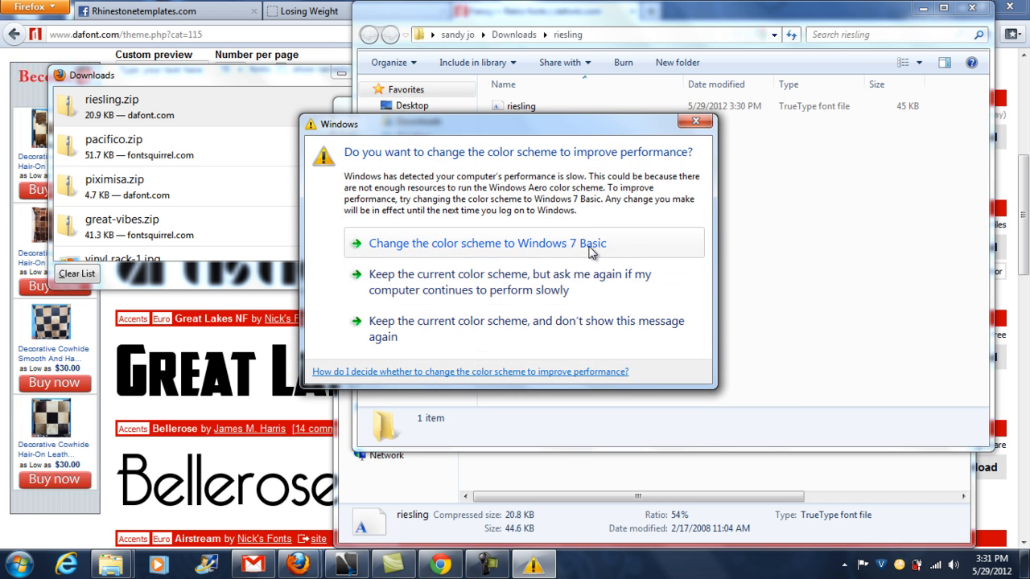
pyautogui.click(698, 125)
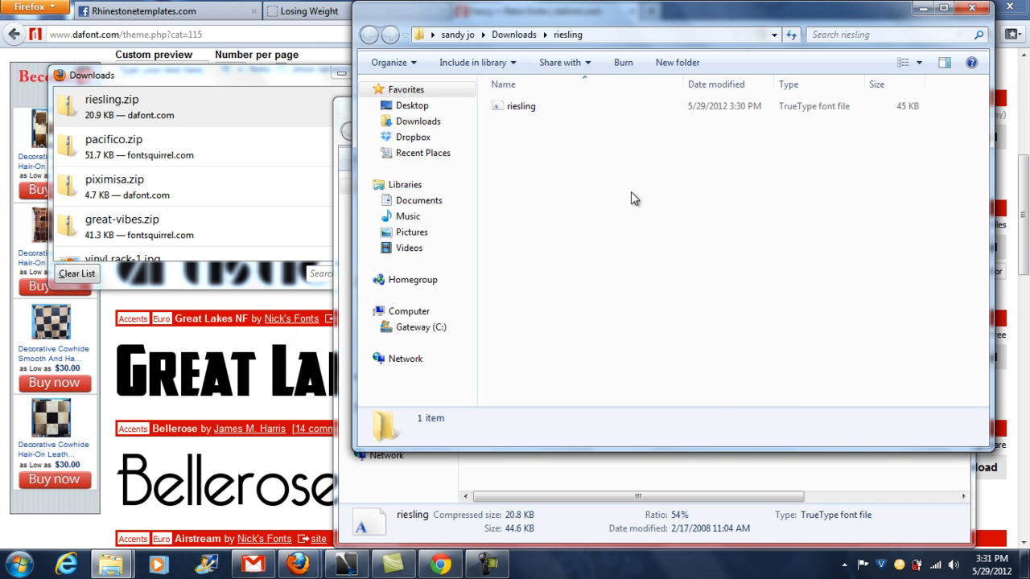
# - Install the extracted riesling TrueType font and close the folder and download windows
pyautogui.rightClick(500, 111)
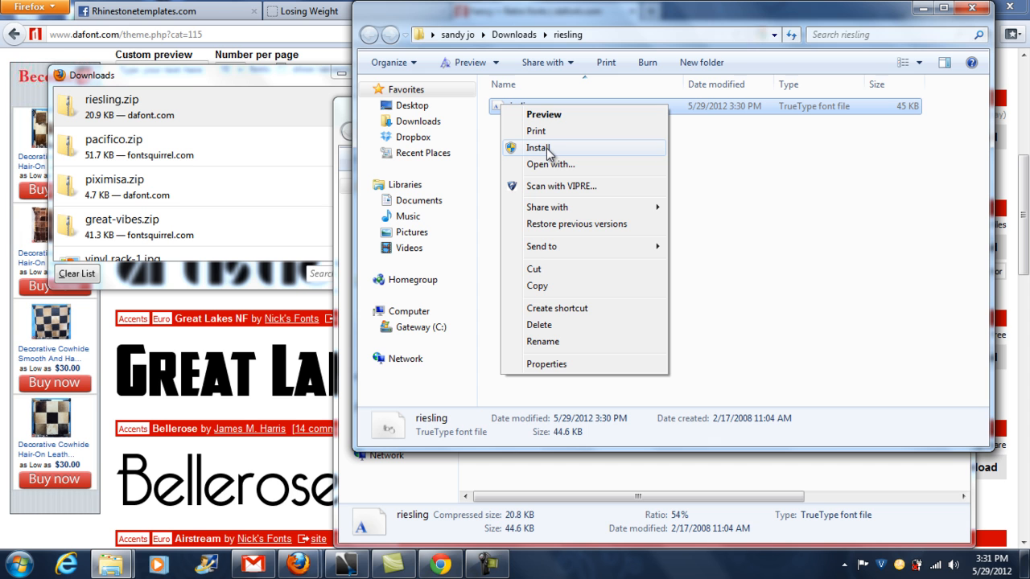
pyautogui.click(539, 148)
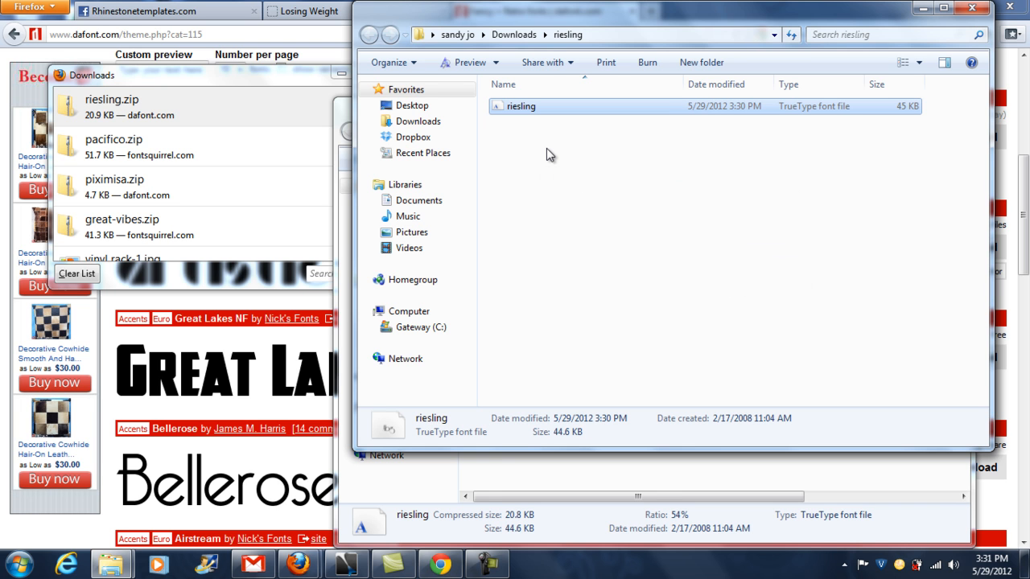
pyautogui.click(973, 9)
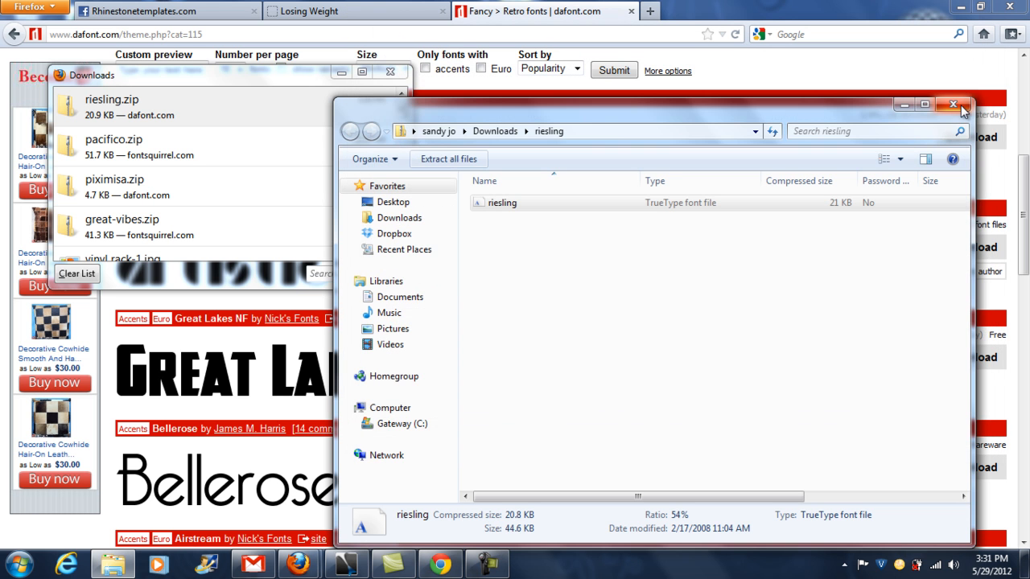
pyautogui.click(961, 109)
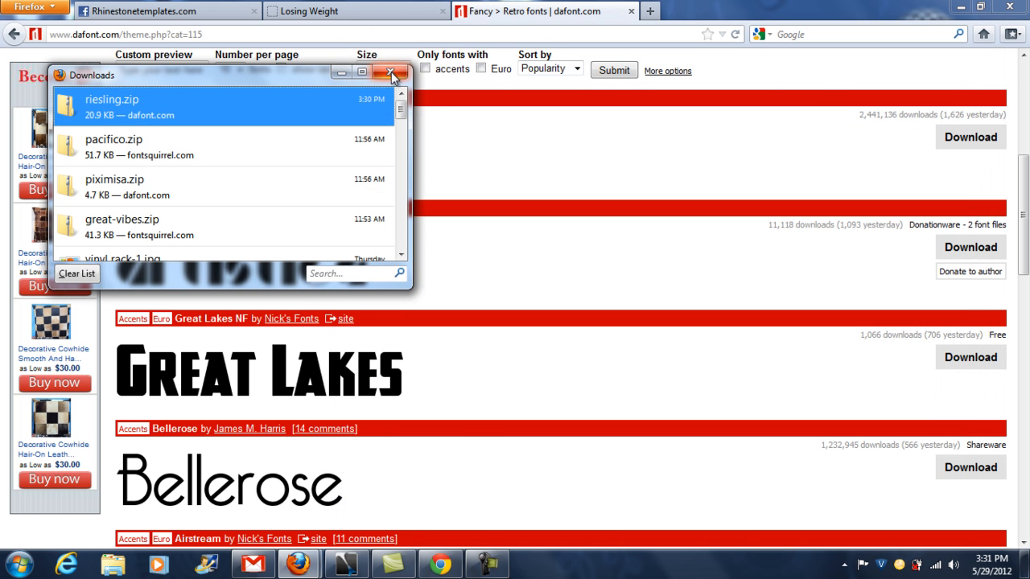
pyautogui.click(390, 72)
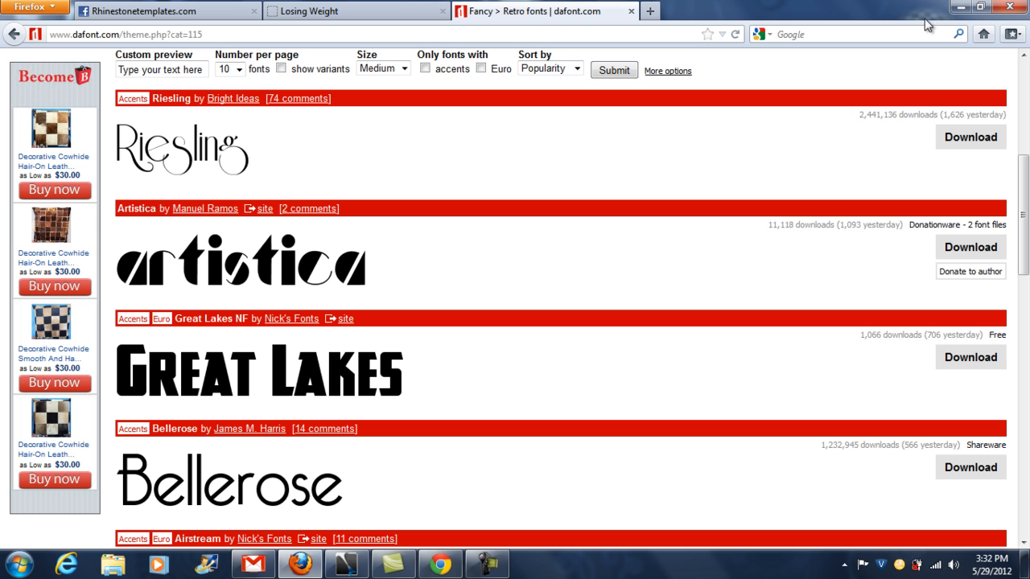
# - Switch to WinPCSIGN Pro 2012 and create a new 24 x 24 inch document
pyautogui.click(962, 11)
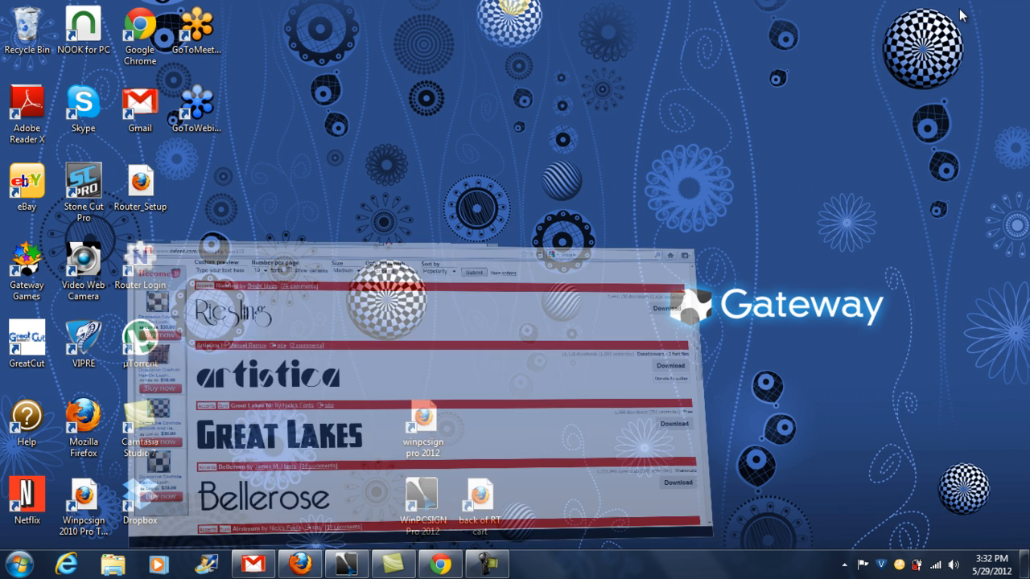
pyautogui.doubleClick(432, 505)
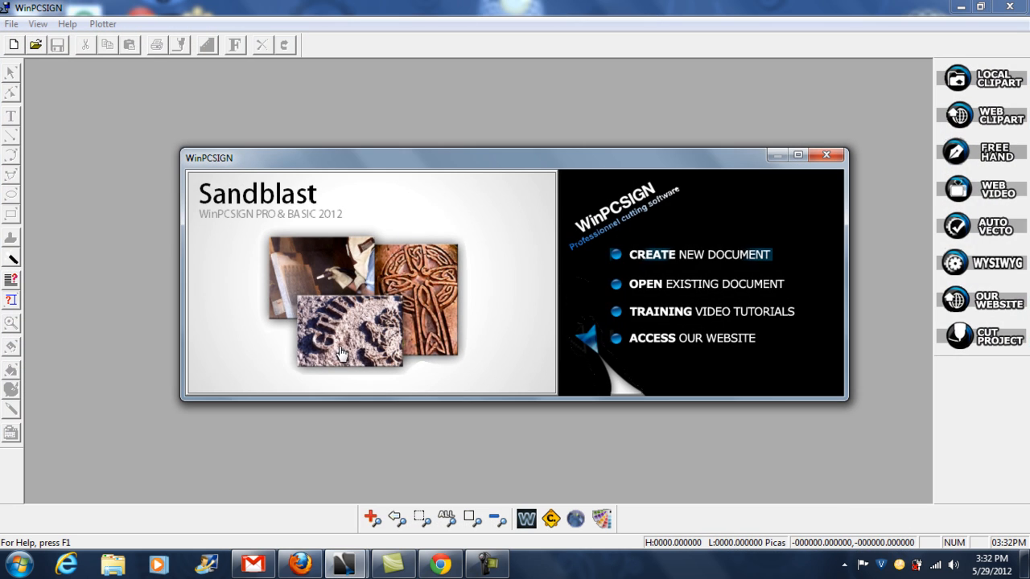
pyautogui.click(671, 255)
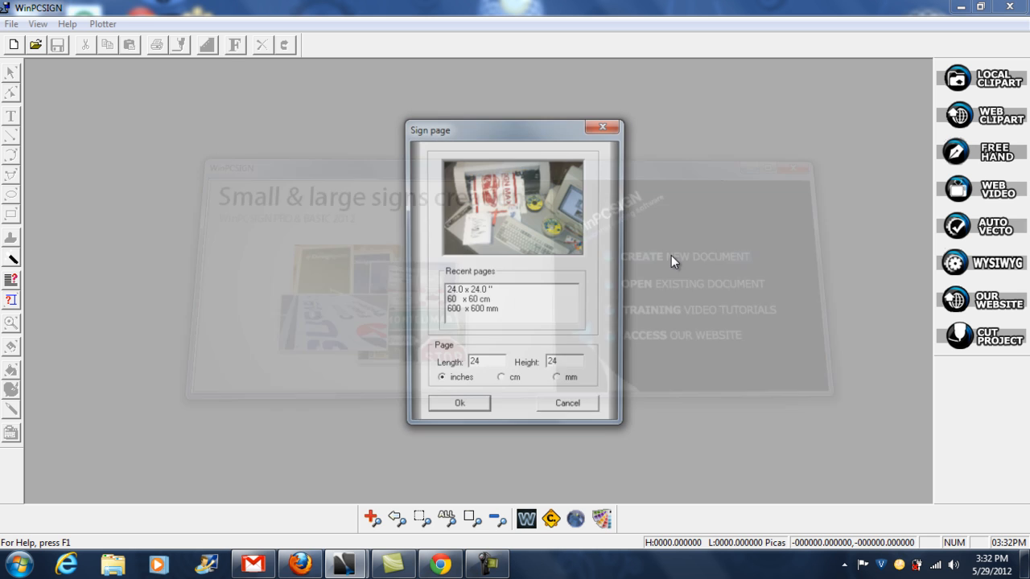
pyautogui.click(478, 414)
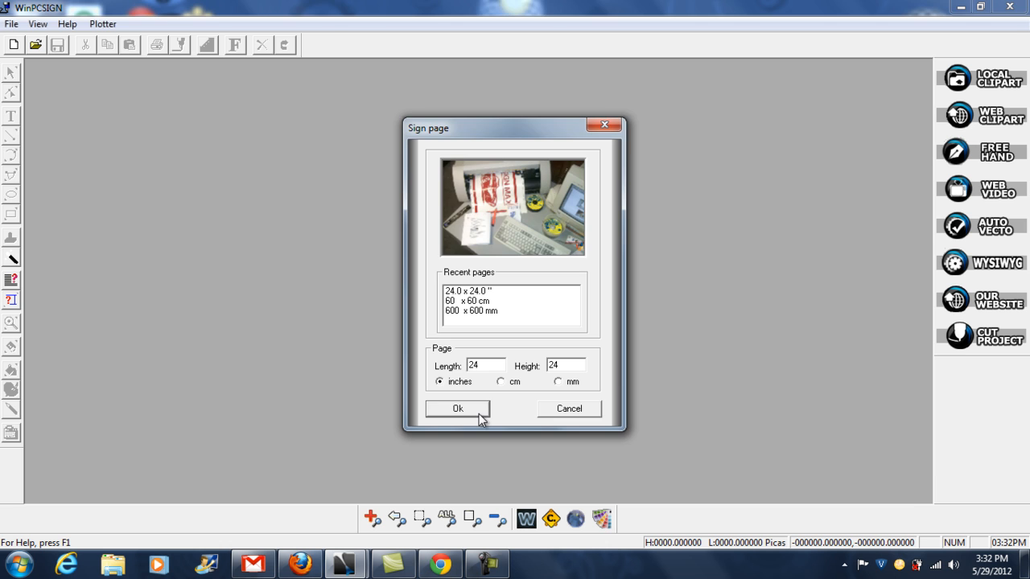
pyautogui.click(603, 366)
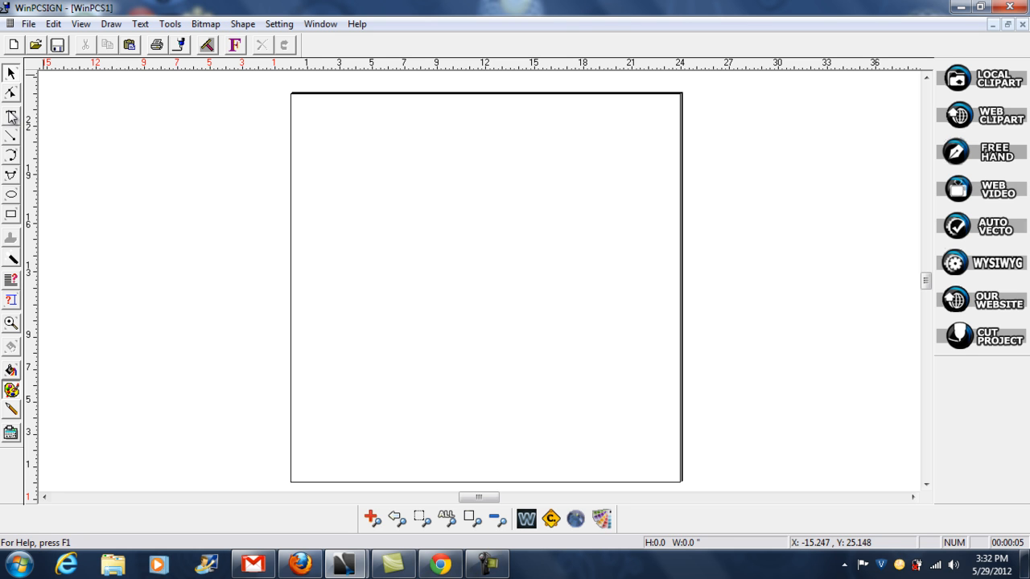
# - Set the Text tool's font to the TrueType font Riesling after previewing its capital letters
pyautogui.click(10, 119)
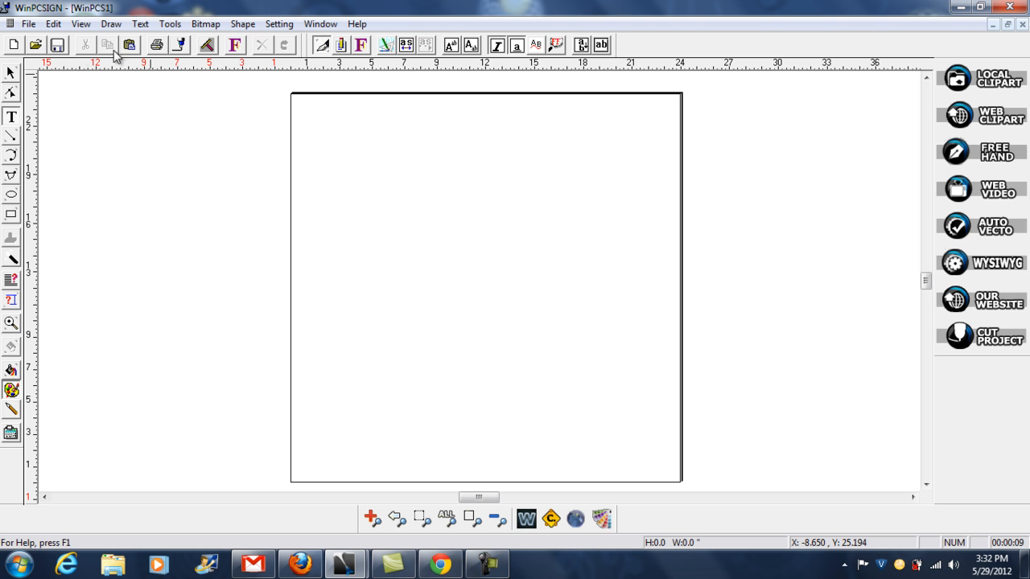
pyautogui.click(235, 47)
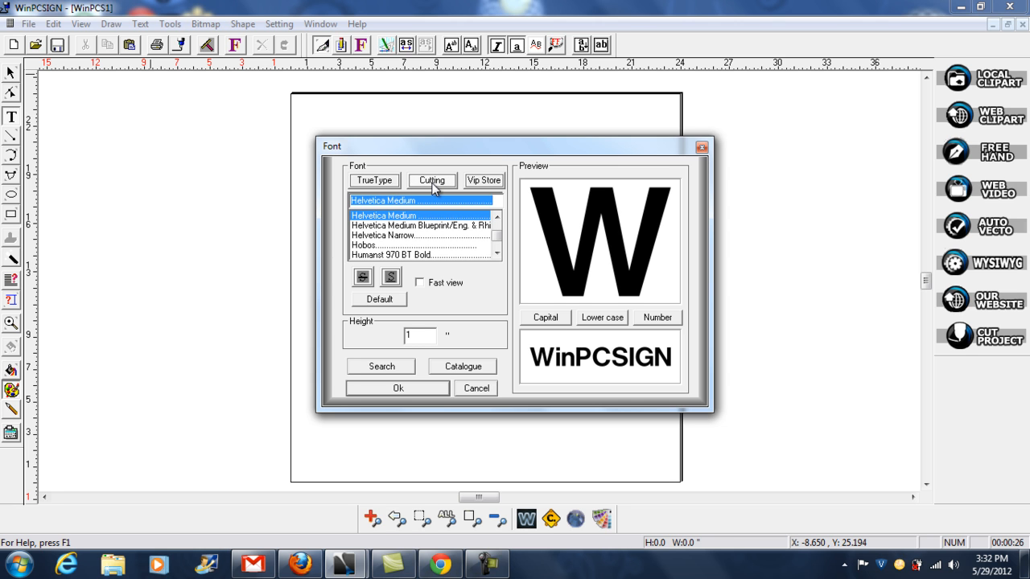
pyautogui.click(375, 184)
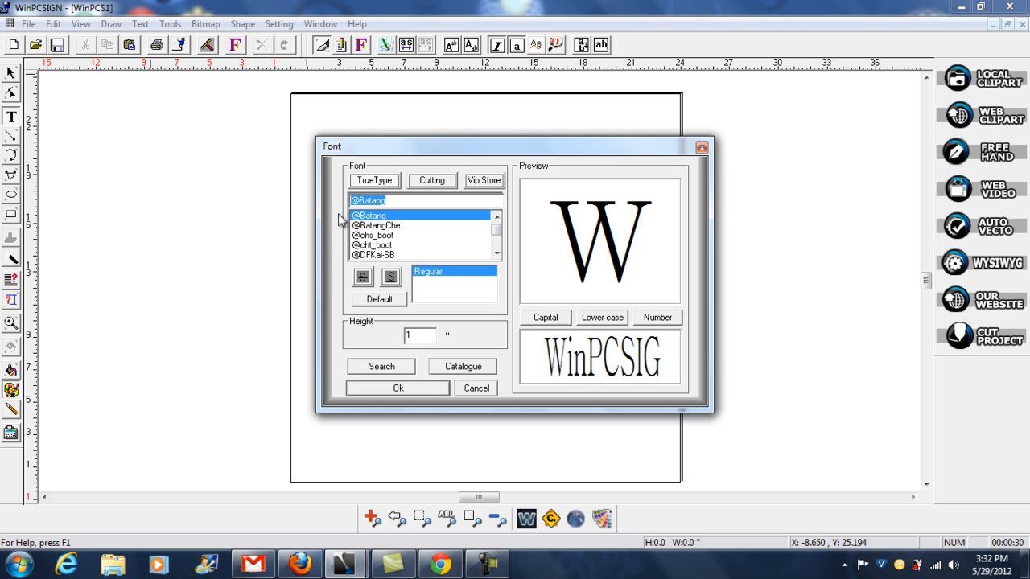
pyautogui.write('R')
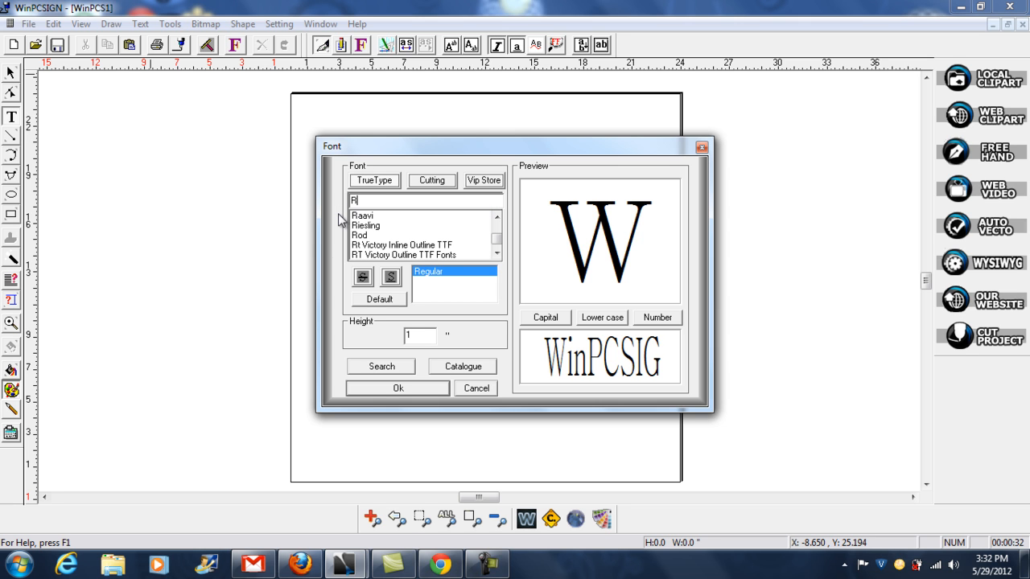
pyautogui.click(363, 227)
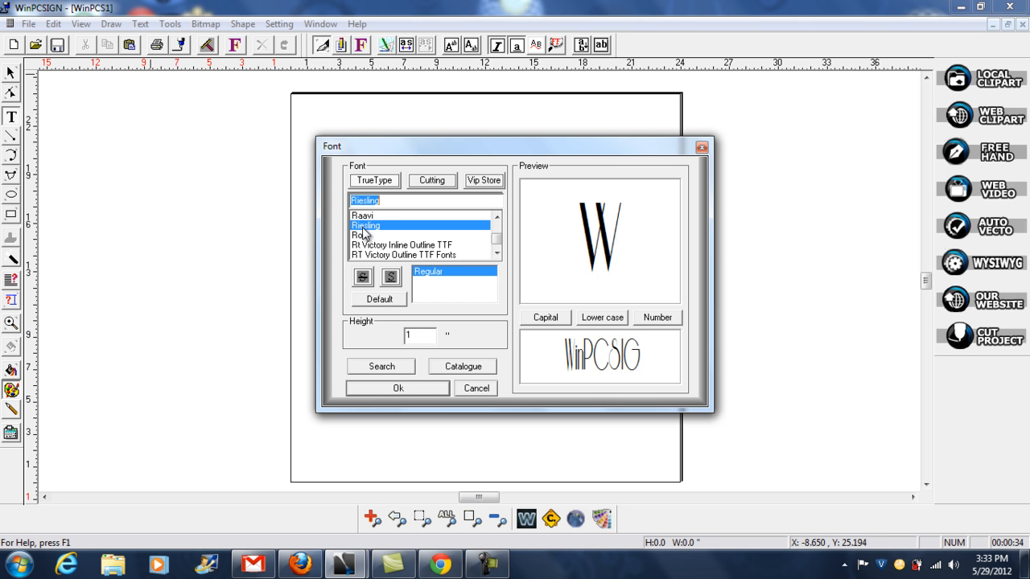
pyautogui.click(545, 319)
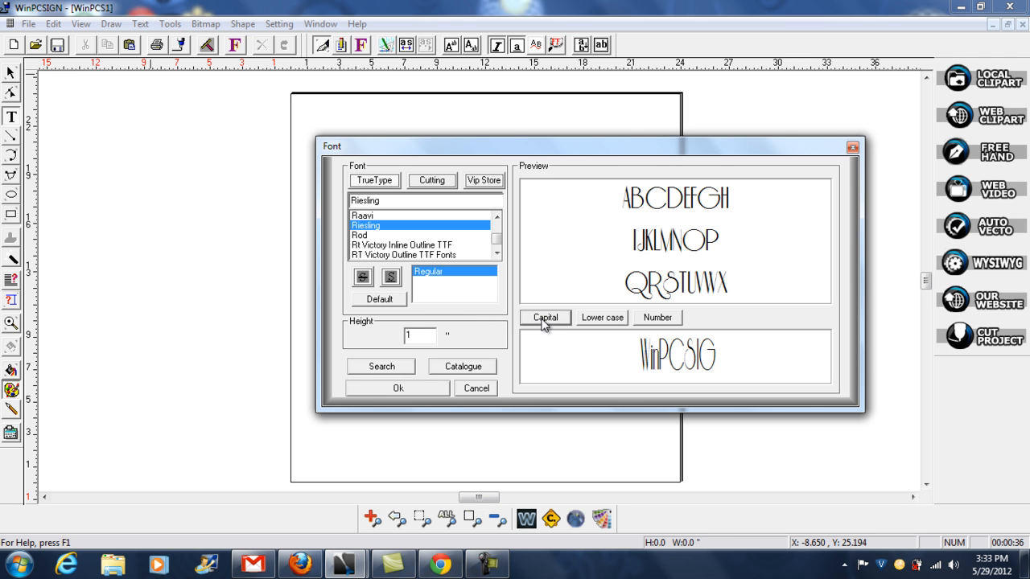
pyautogui.click(418, 389)
# - Add a text object with the person's first name in the upper part of the page
pyautogui.click(353, 219)
pyautogui.write('Sam')
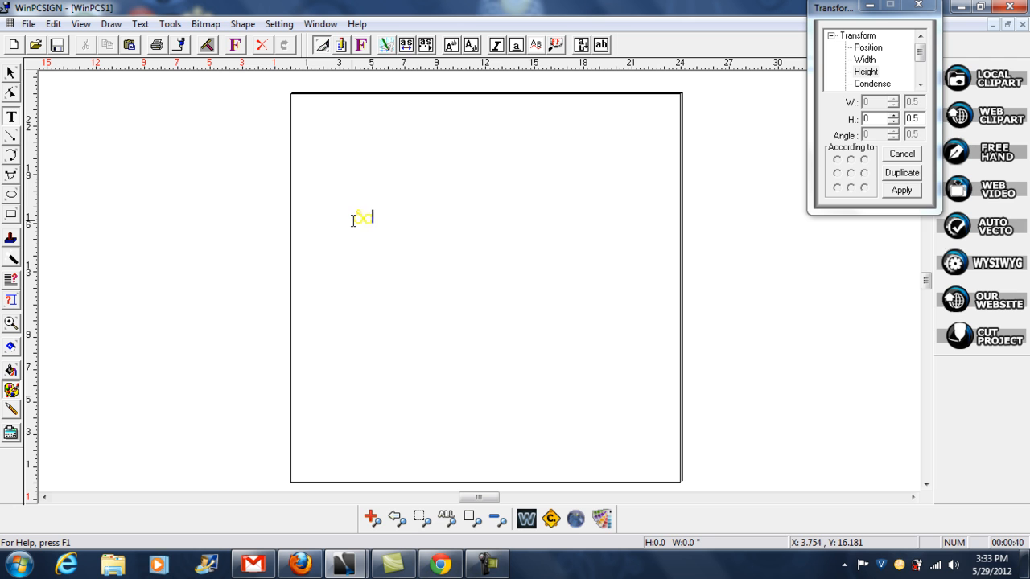
pyautogui.press('BackSpace')
pyautogui.write('ndy Jo')
pyautogui.click(11, 74)
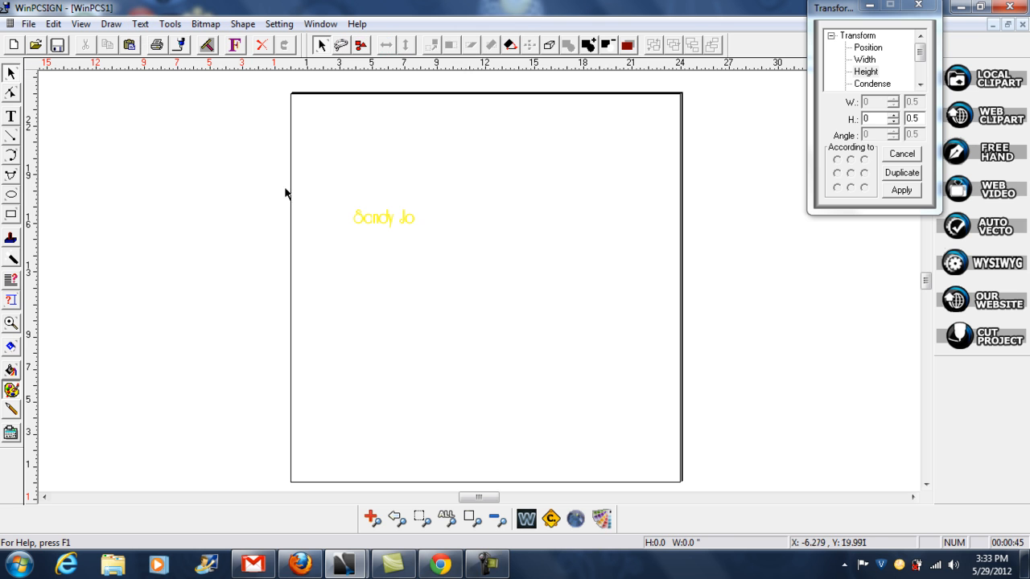
# - Enlarge the name text to about 13.6 by 3.9 inches and move it slightly down the page
pyautogui.click(413, 224)
pyautogui.moveTo(415, 208); pyautogui.dragTo(577, 196)
pyautogui.moveTo(483, 202); pyautogui.dragTo(476, 239)
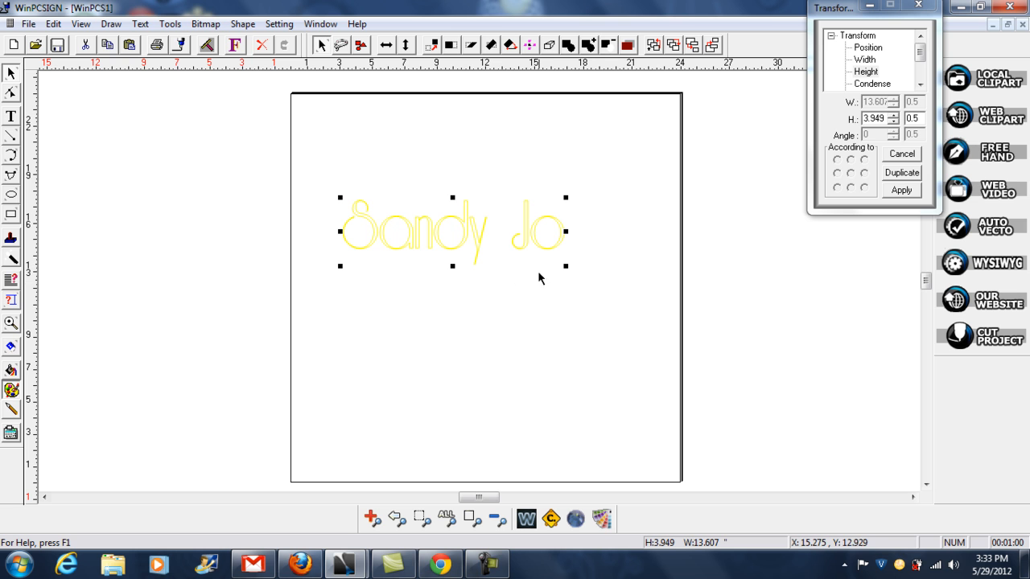
# - Convert the name text to an outline of 14 SS rhinestones with 0.06 spacing, erasing the original, and deselect it
pyautogui.click(574, 519)
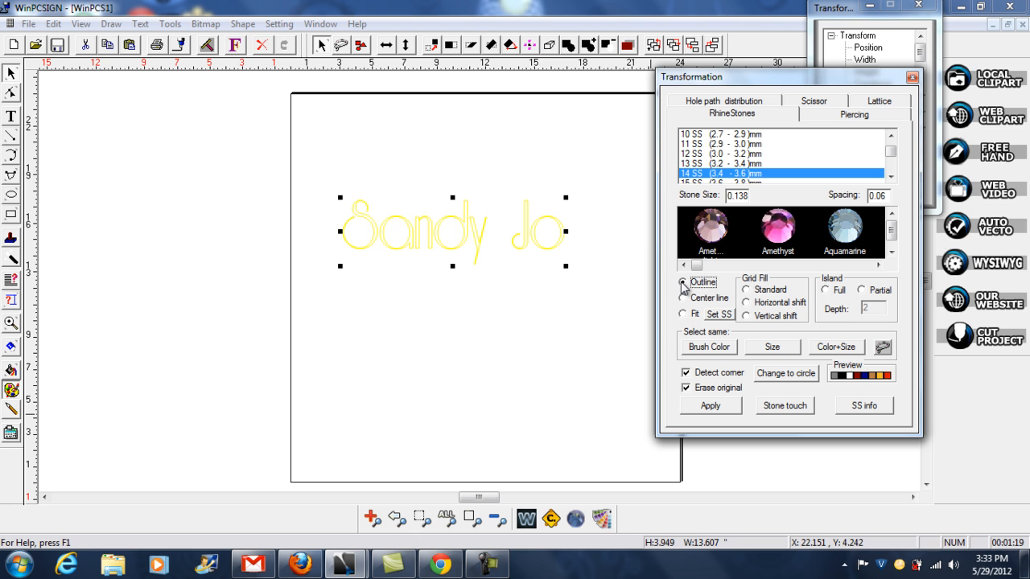
pyautogui.click(711, 408)
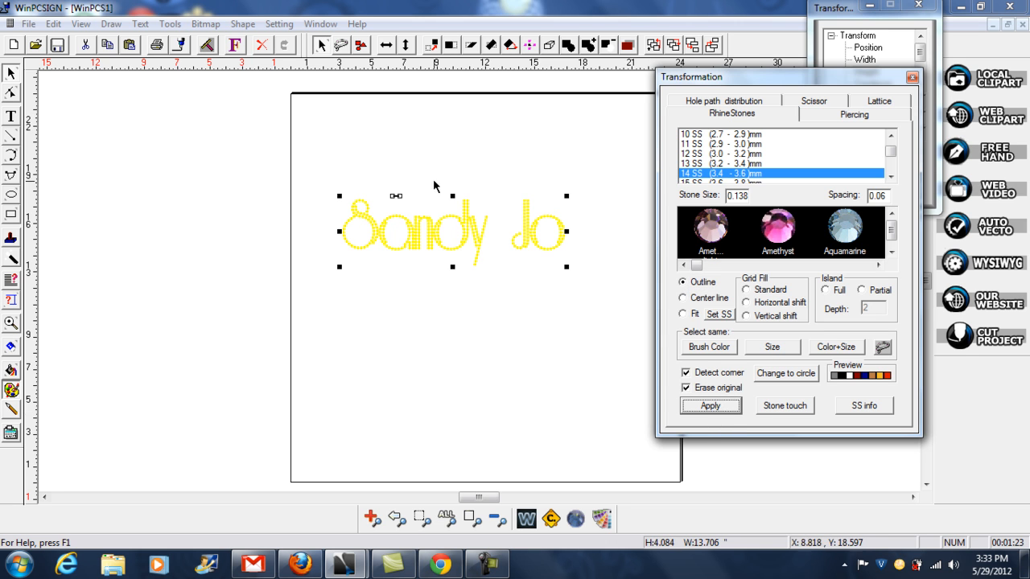
pyautogui.click(247, 178)
# - Reposition the two misaligned stones on the lower-right curve of the first letter "a" to even out their spacing
pyautogui.click(12, 323)
pyautogui.moveTo(308, 182); pyautogui.dragTo(533, 268)
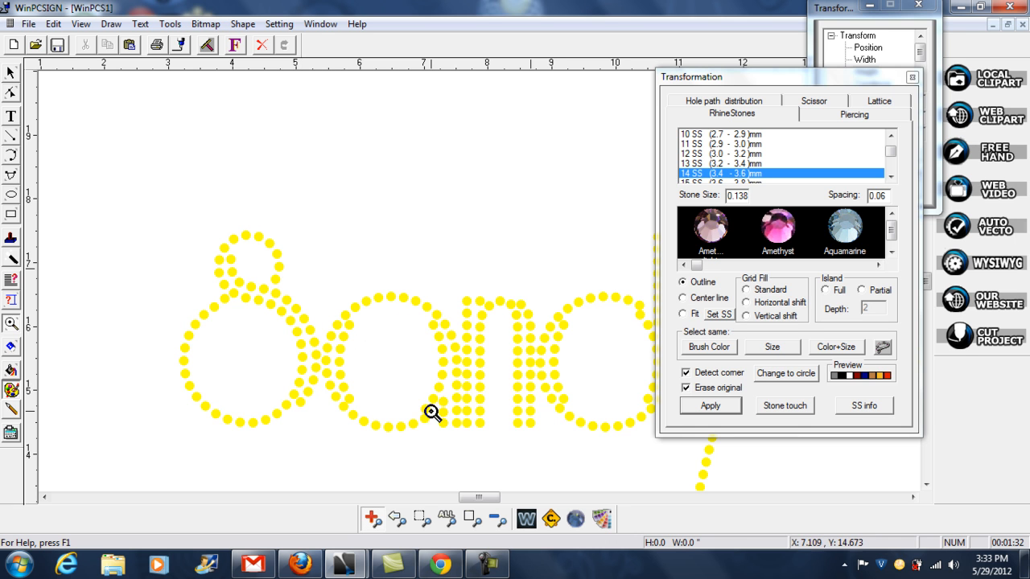
pyautogui.click(10, 73)
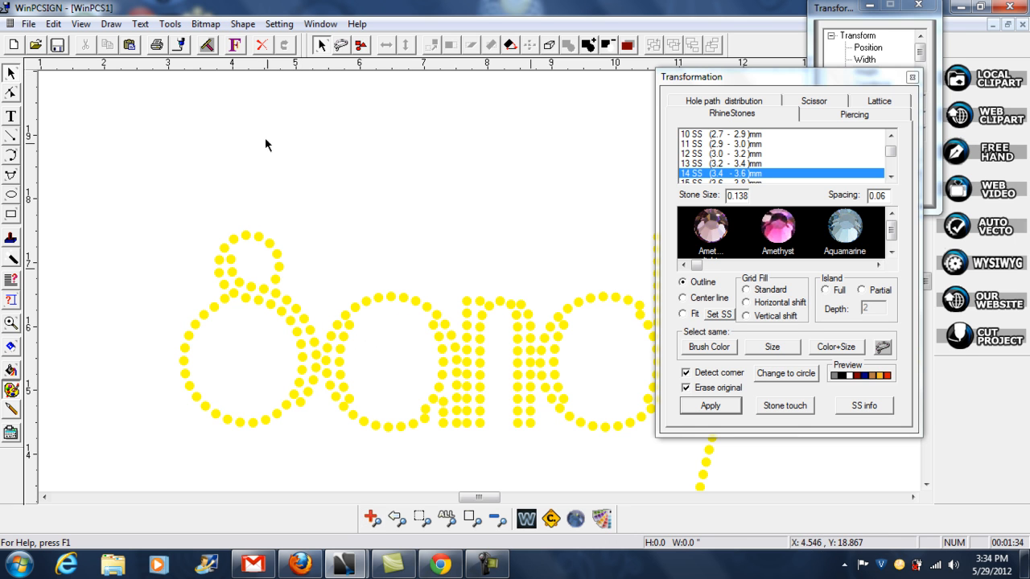
pyautogui.click(426, 410)
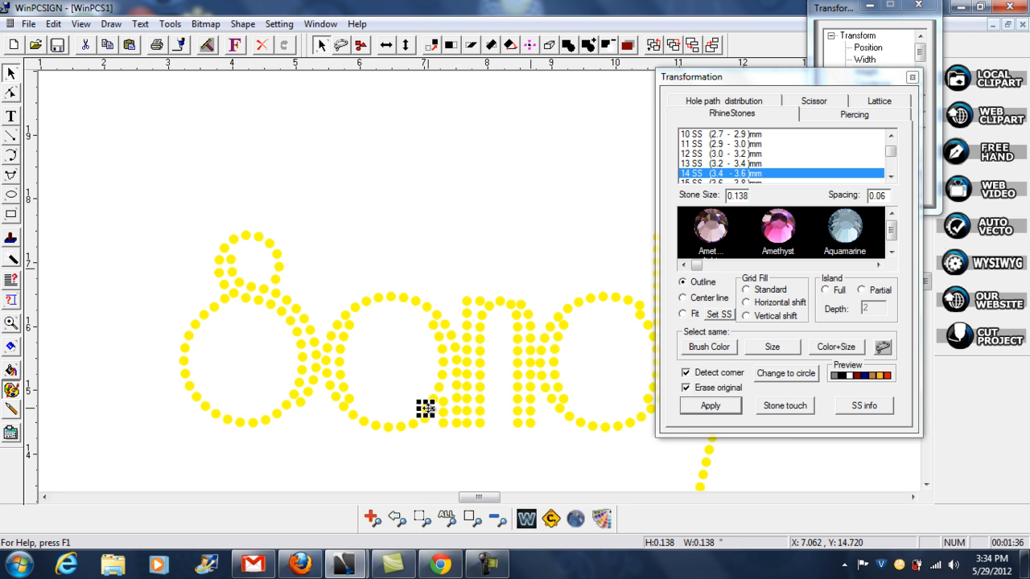
pyautogui.click(442, 263)
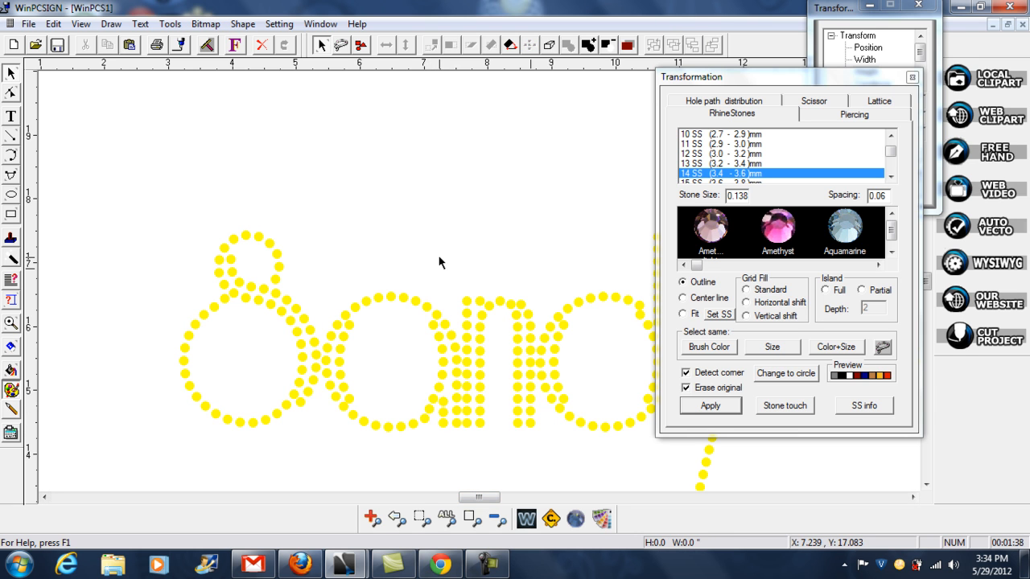
pyautogui.click(424, 419)
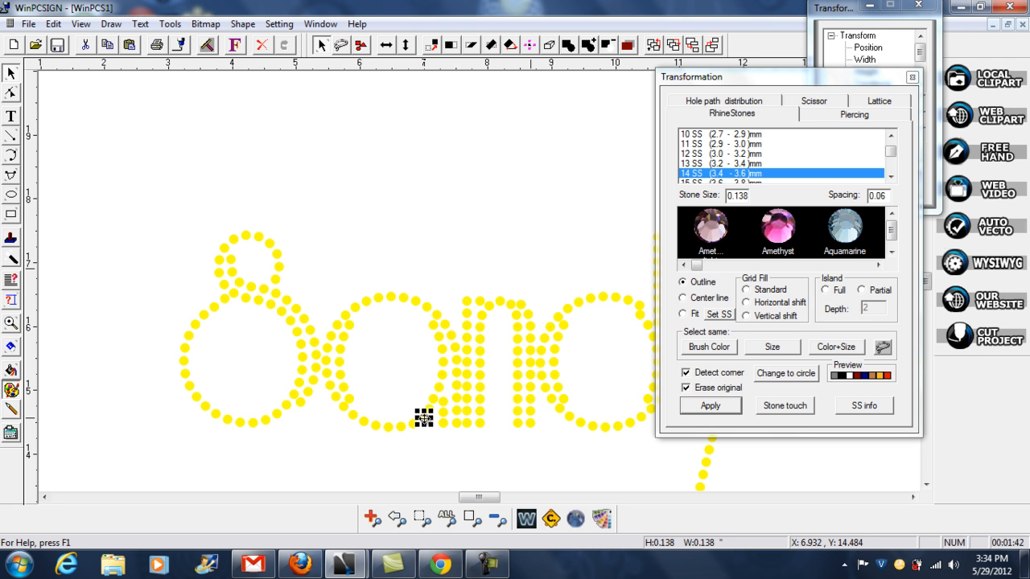
pyautogui.click(454, 262)
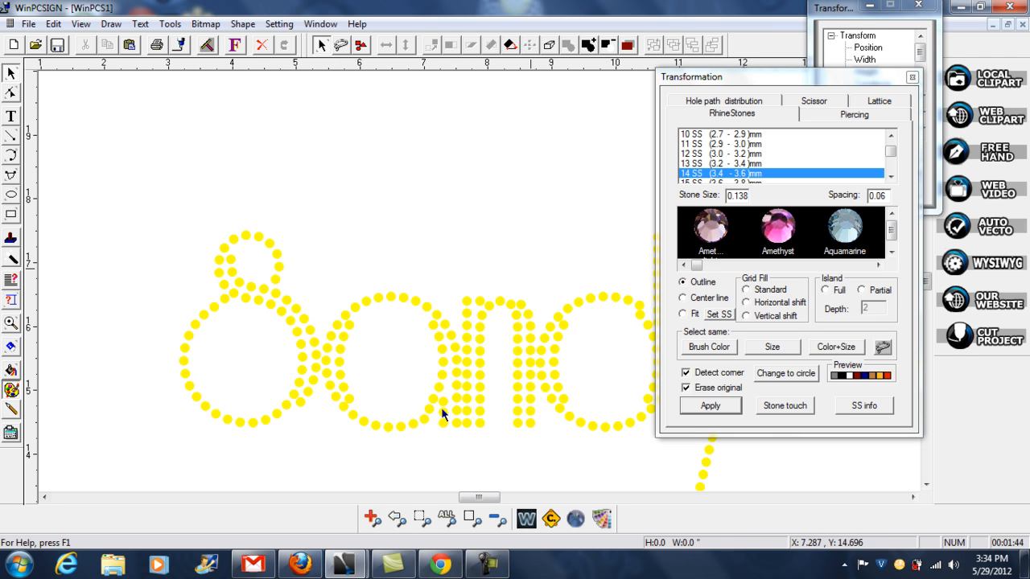
pyautogui.moveTo(478, 498); pyautogui.dragTo(496, 502)
pyautogui.click(498, 520)
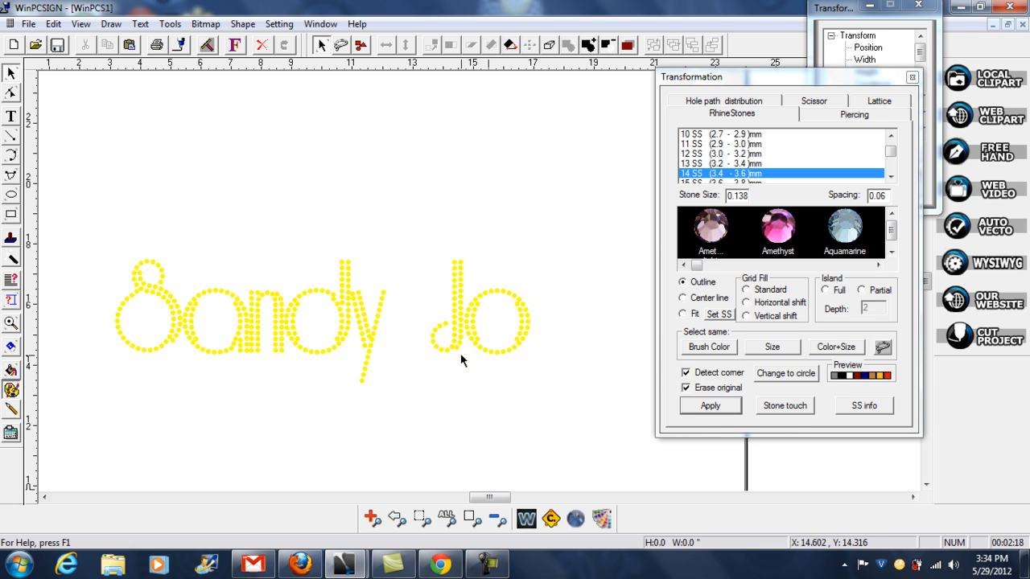
pyautogui.click(487, 564)
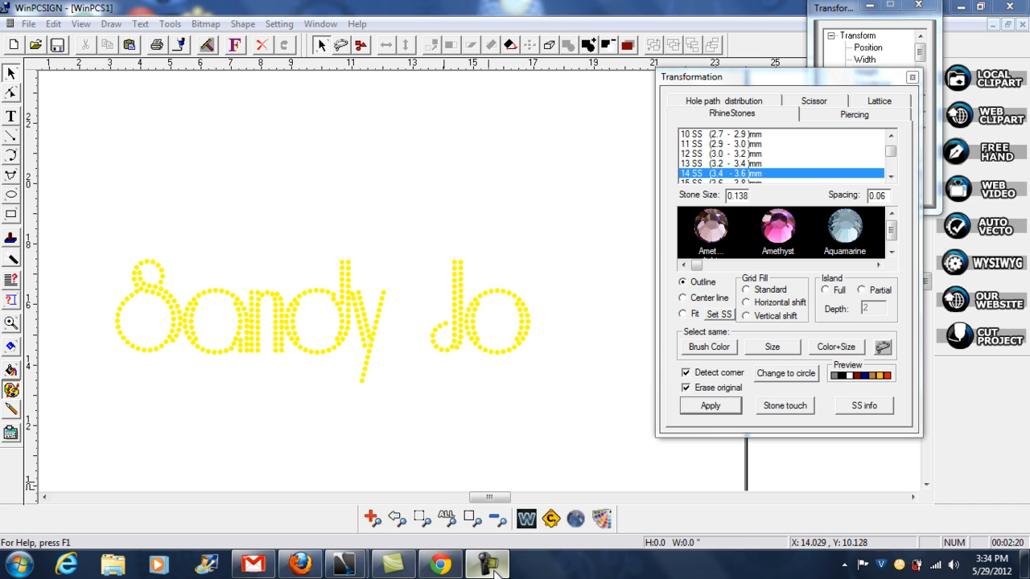
pyautogui.click(916, 459)
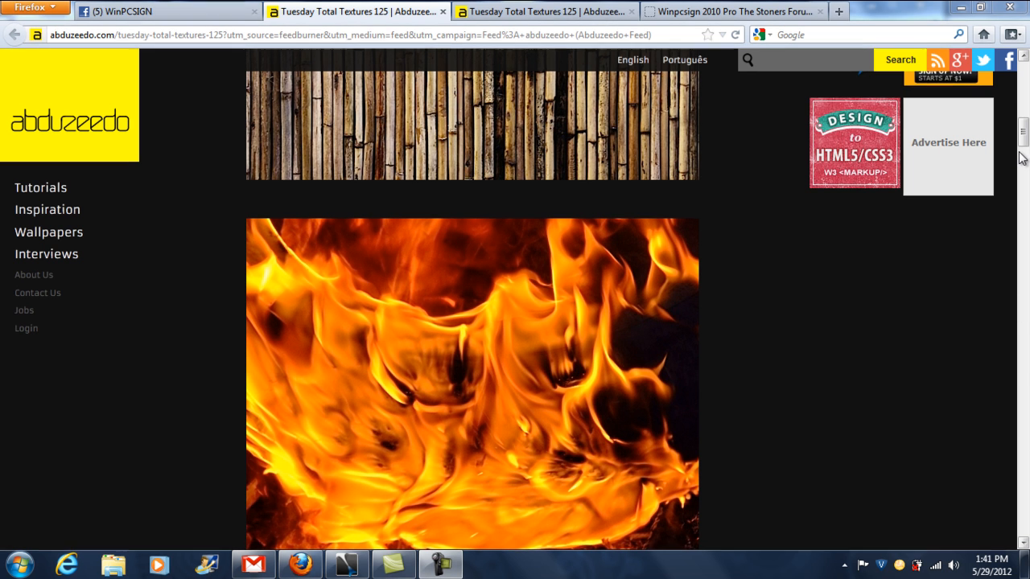
# - Capture the flame texture image on the web page with the Snipping Tool, covering the whole picture
pyautogui.scroll(-2, 1024, 145)
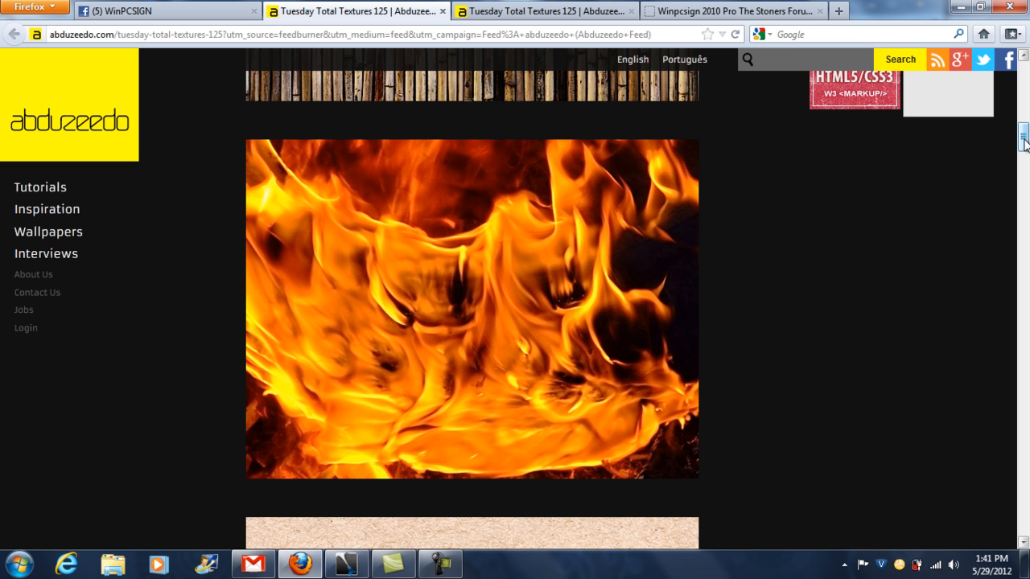
pyautogui.moveTo(1024, 143)
pyautogui.mouseDown()
pyautogui.moveTo(1025, 124)
pyautogui.moveTo(1024, 250)
pyautogui.moveTo(1025, 145)
pyautogui.mouseUp()
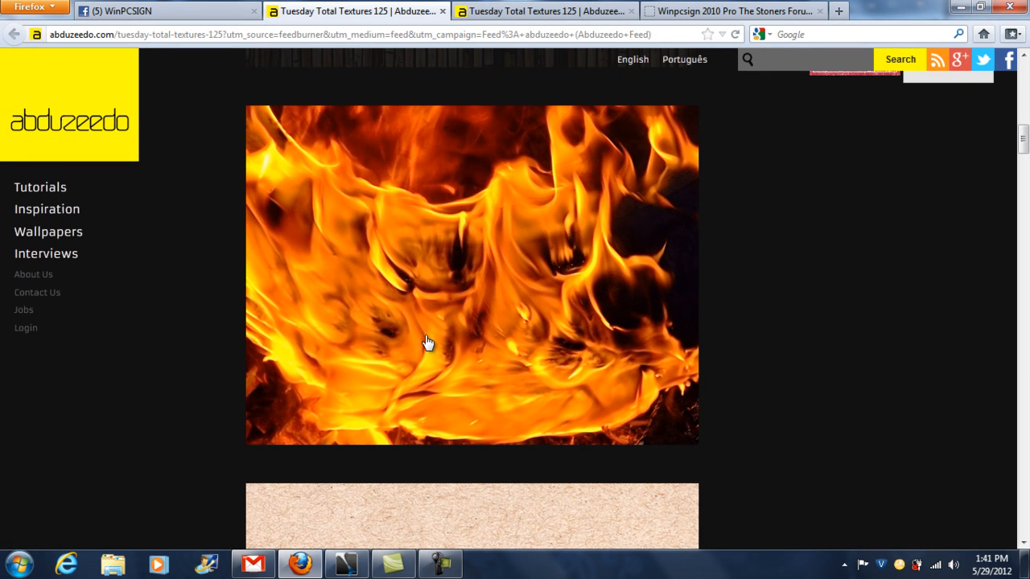
pyautogui.click(16, 565)
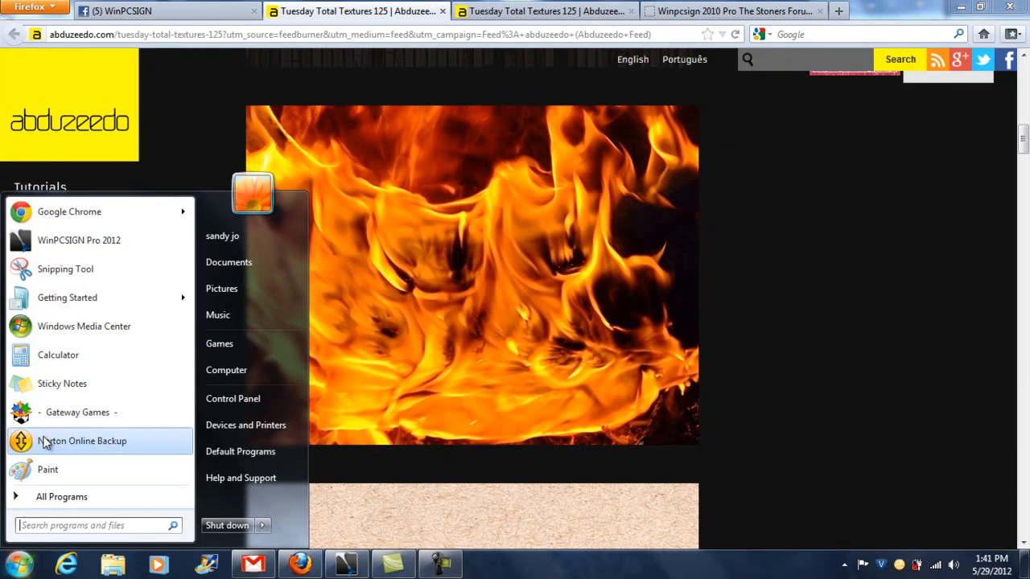
pyautogui.click(75, 271)
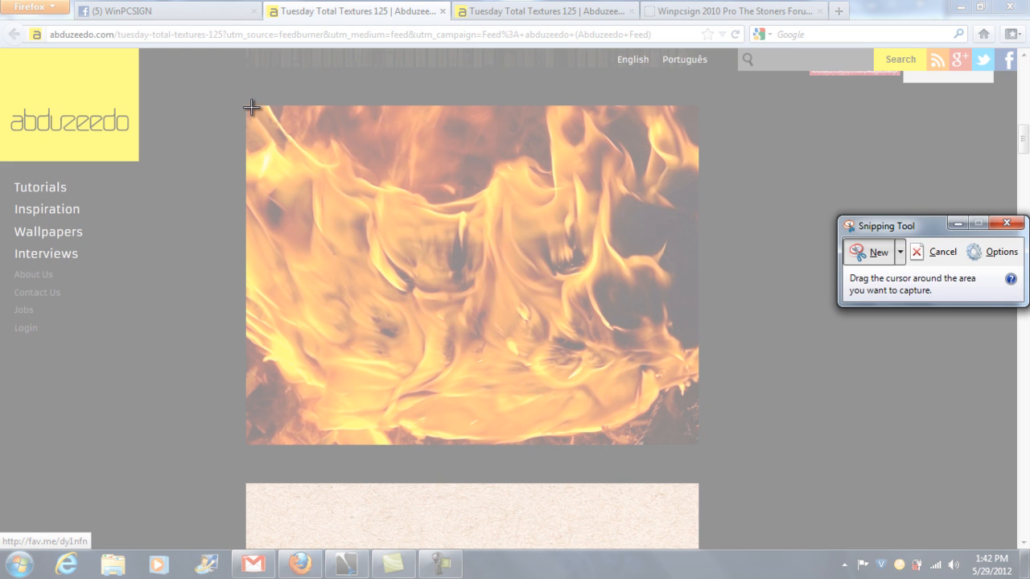
pyautogui.moveTo(250, 105); pyautogui.dragTo(691, 443)
# - Save the snip as a JPEG named "texture flames" in the Documents library and close the Snipping Tool
pyautogui.click(190, 29)
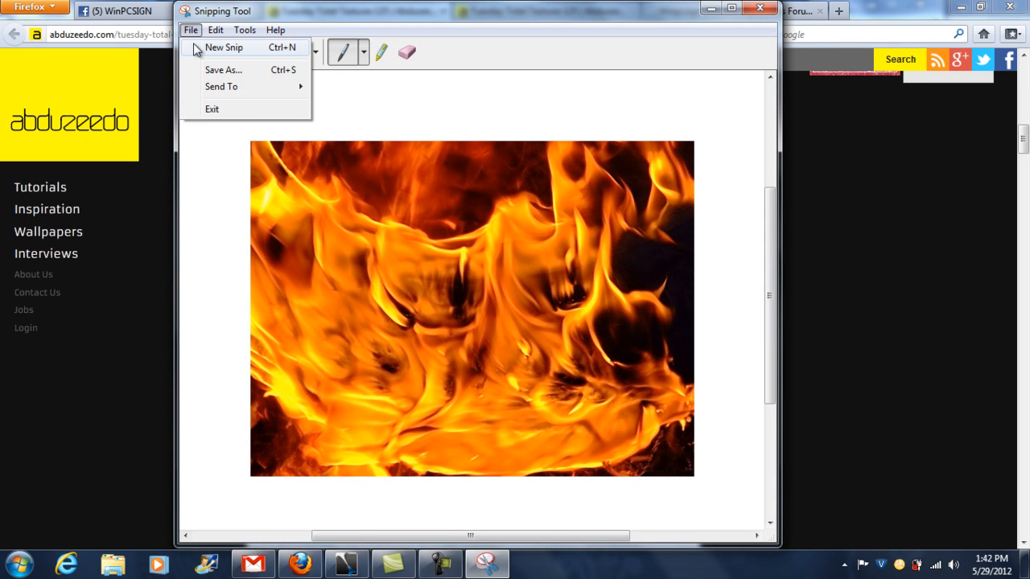
pyautogui.click(217, 74)
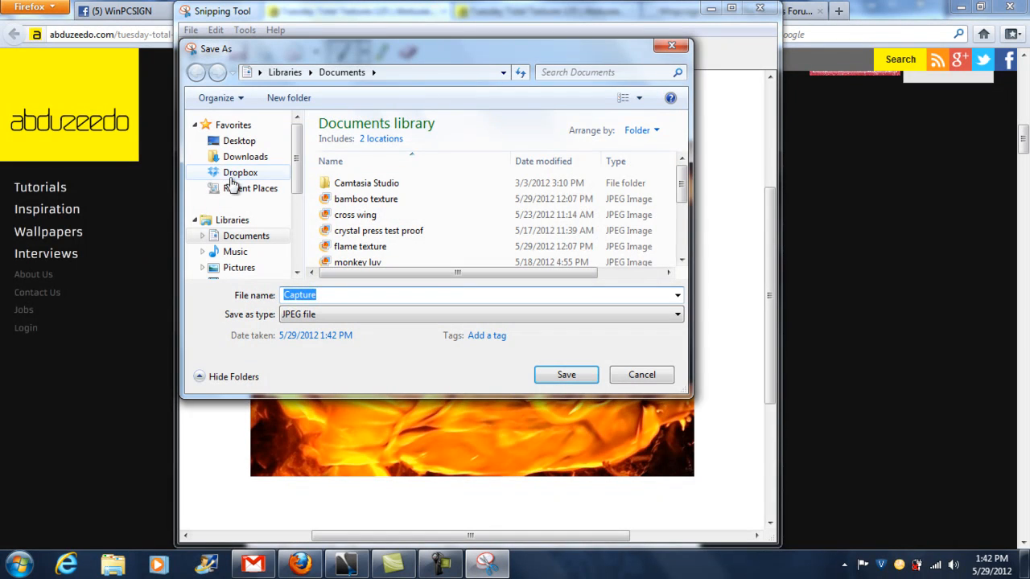
pyautogui.moveTo(321, 295); pyautogui.dragTo(265, 301)
pyautogui.write('texti')
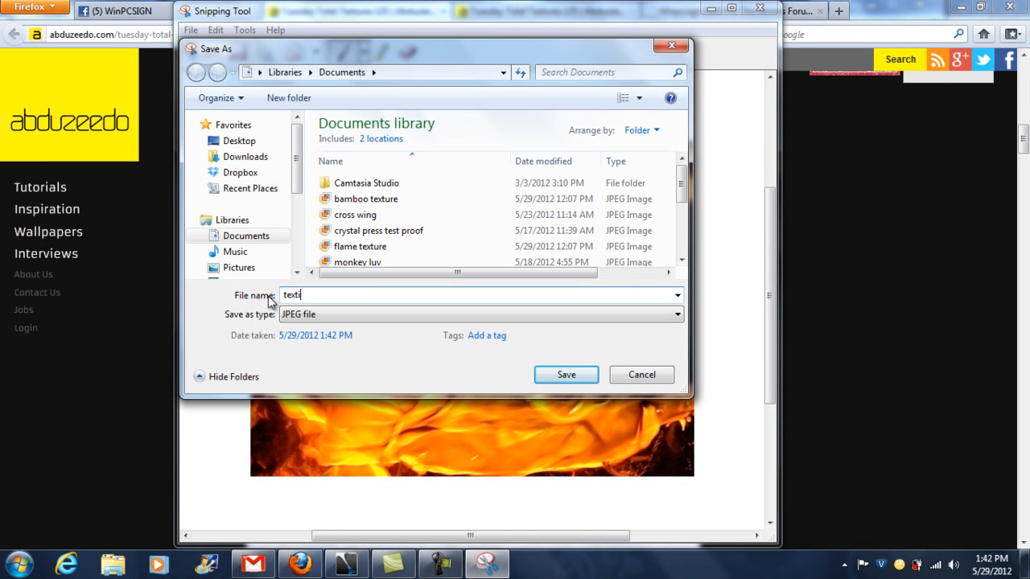
pyautogui.press('BackSpace')
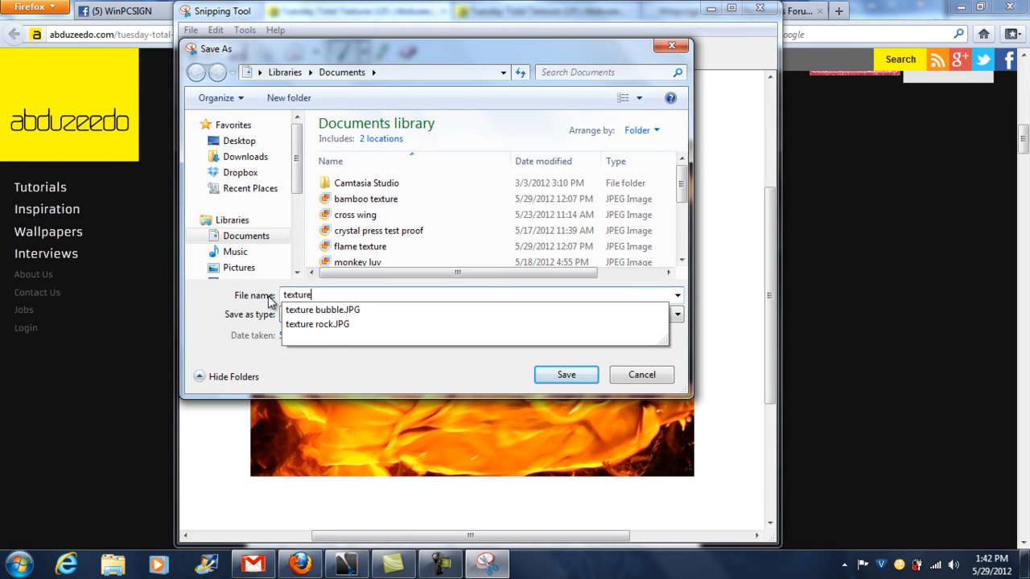
pyautogui.write('ure flames')
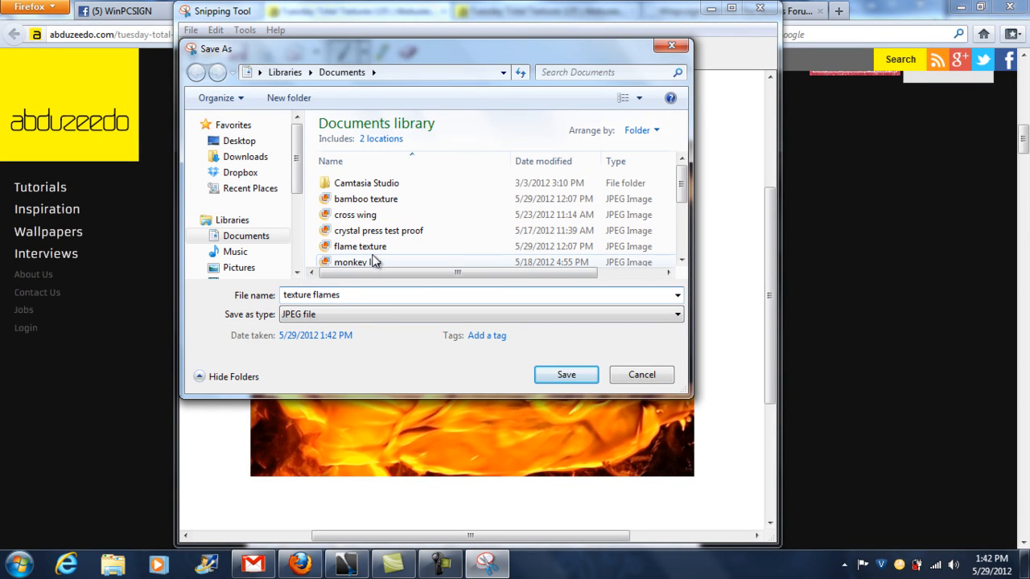
pyautogui.click(566, 379)
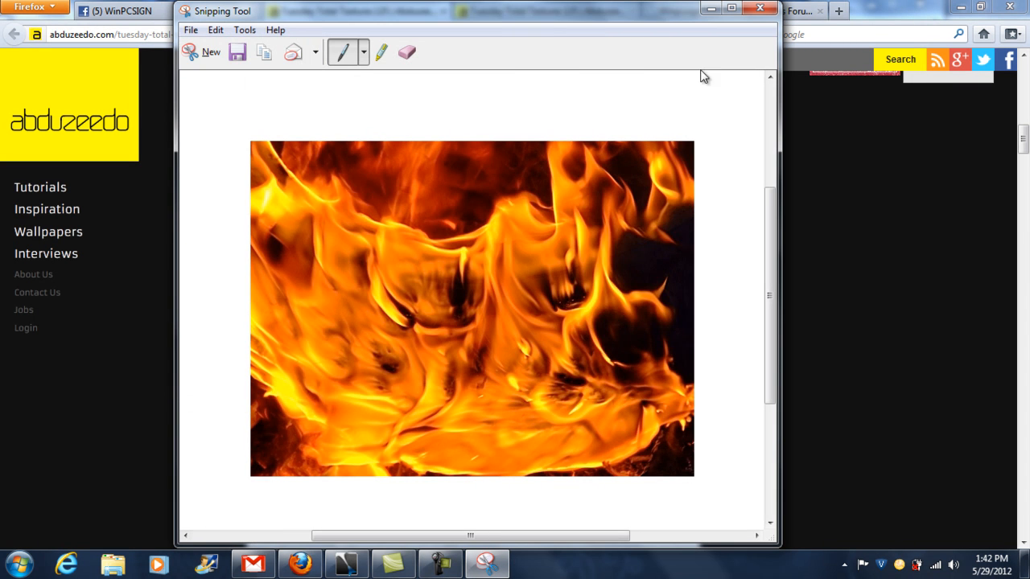
pyautogui.click(759, 7)
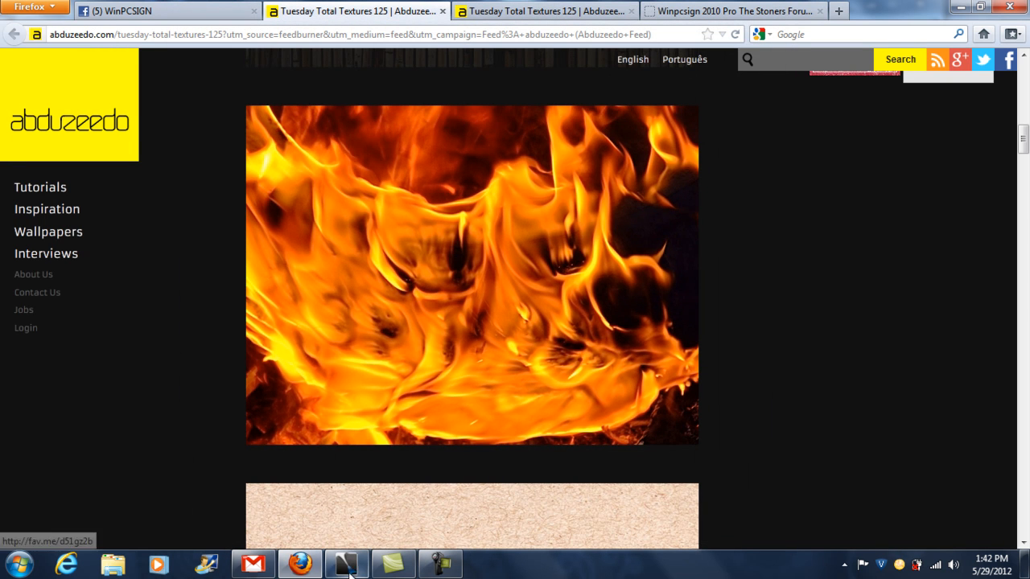
# - Switch to WinPCSIGN, close the texture library, import the "texture flames" image below the black name text at about 13.7 by 10.3 inches, and deselect it
pyautogui.click(364, 570)
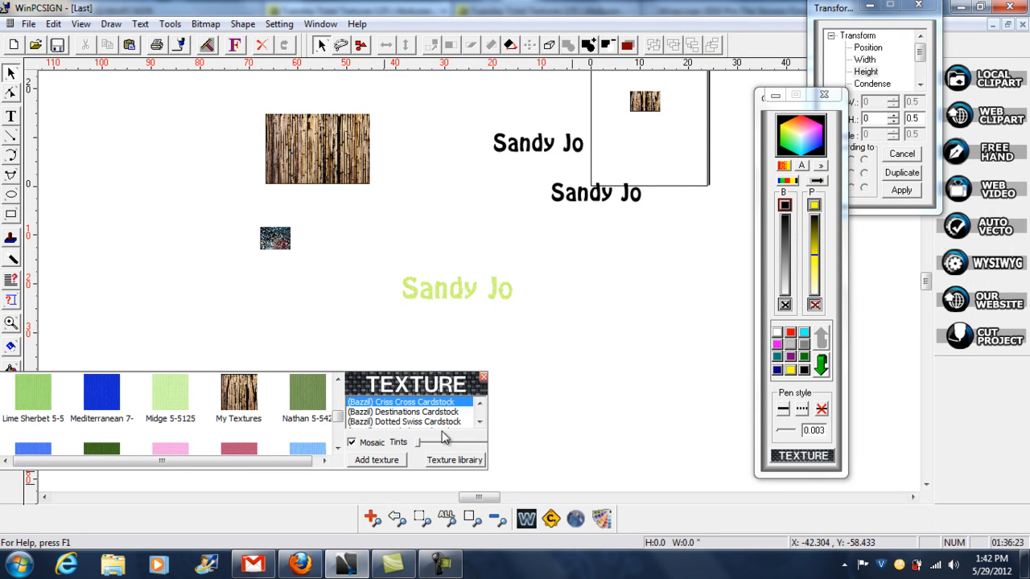
pyautogui.click(483, 377)
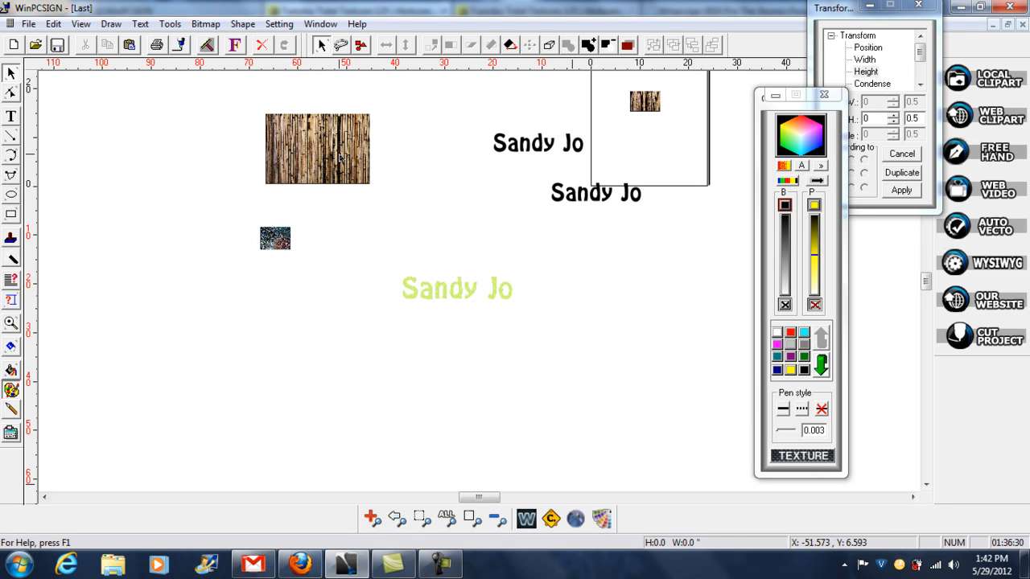
pyautogui.click(28, 24)
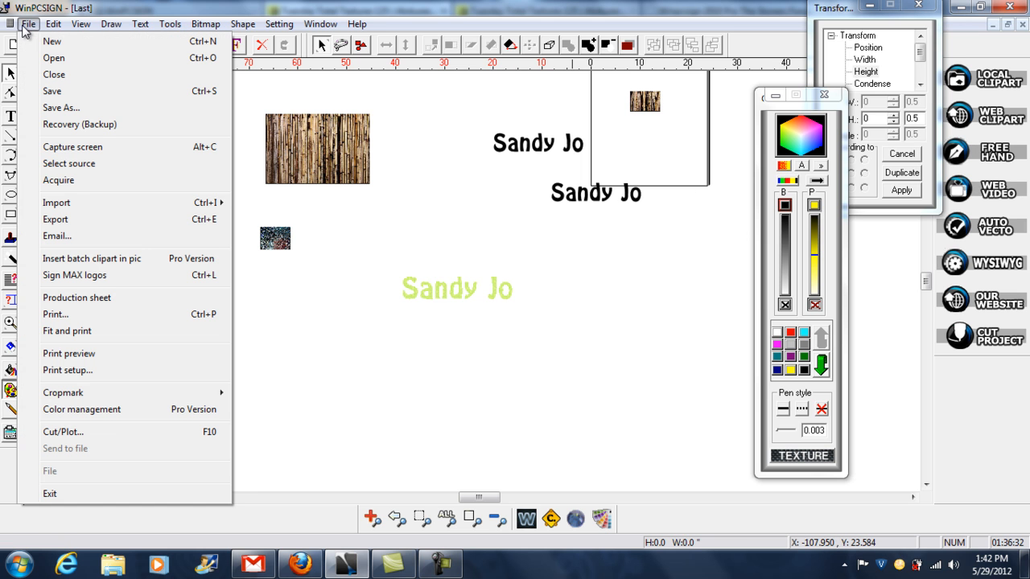
pyautogui.moveTo(78, 204)
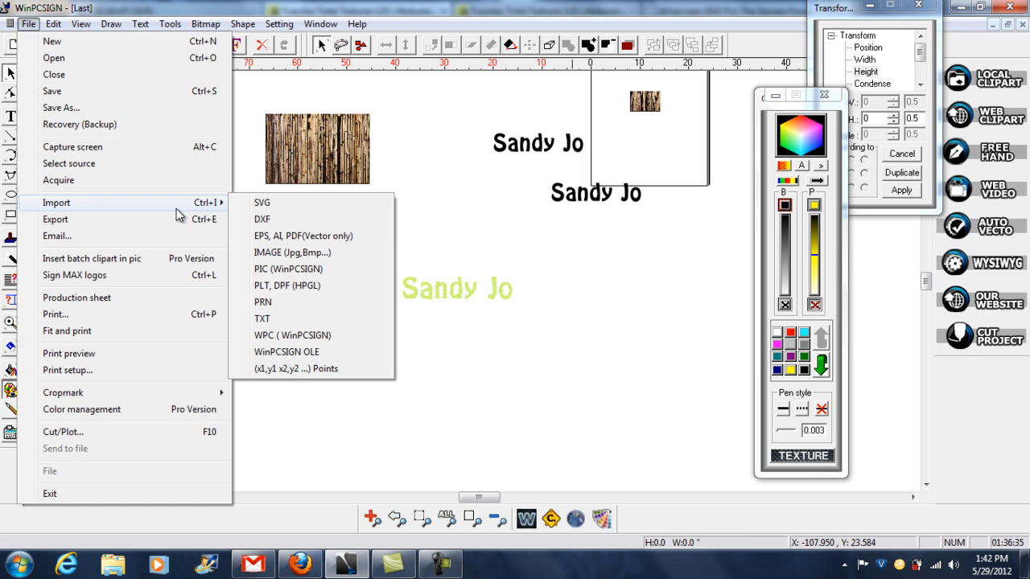
pyautogui.click(278, 256)
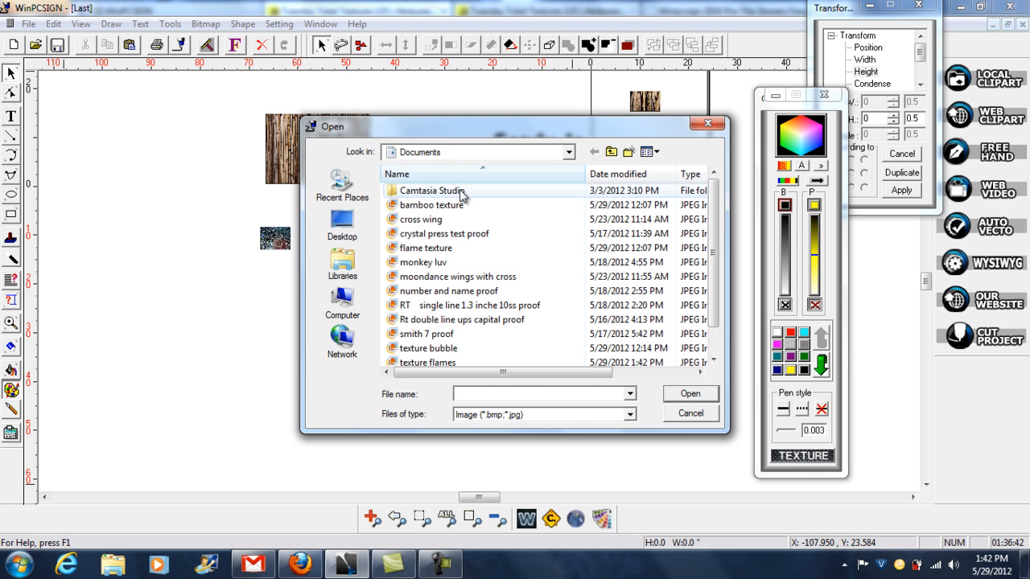
pyautogui.click(448, 363)
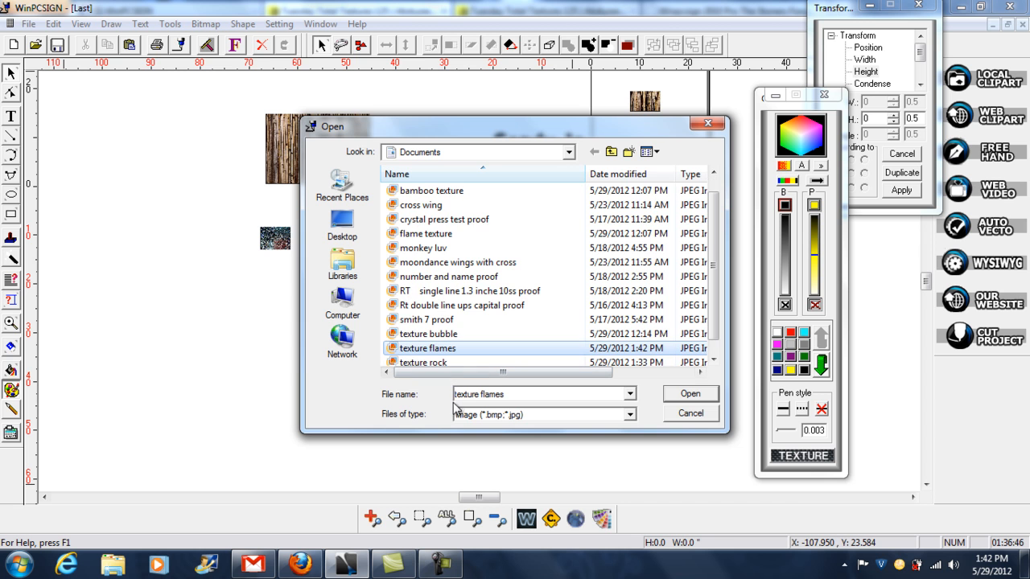
pyautogui.click(690, 395)
pyautogui.moveTo(691, 74); pyautogui.dragTo(610, 272)
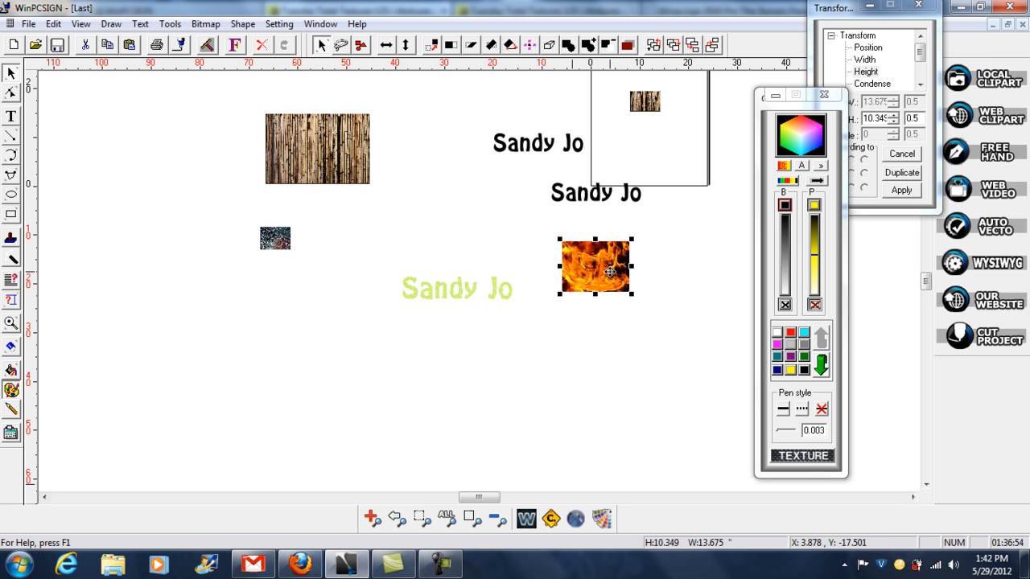
pyautogui.click(294, 333)
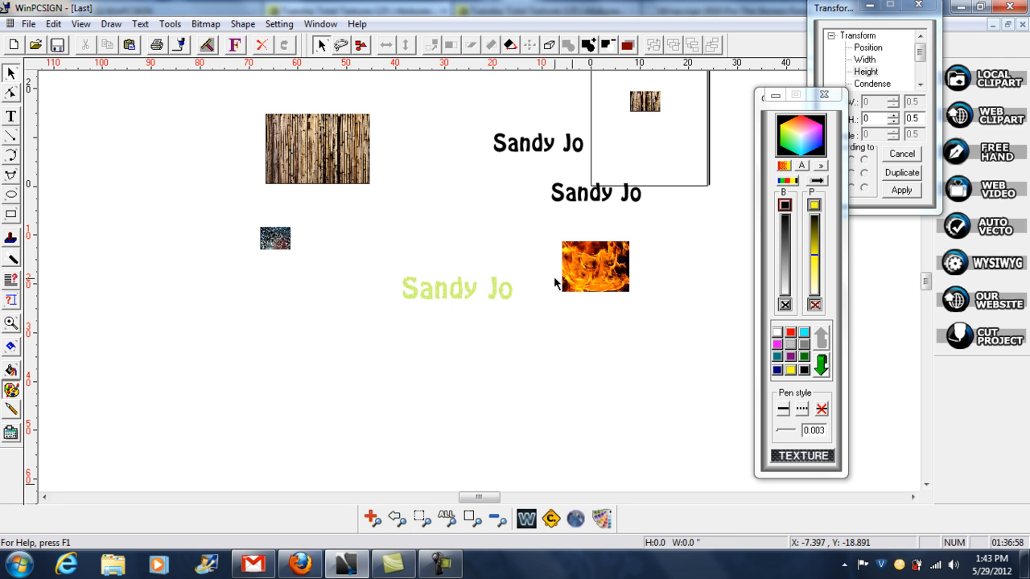
# - Reopen the color palette, bring up the texture library from it, and move the library window higher over the drawing area
pyautogui.click(12, 391)
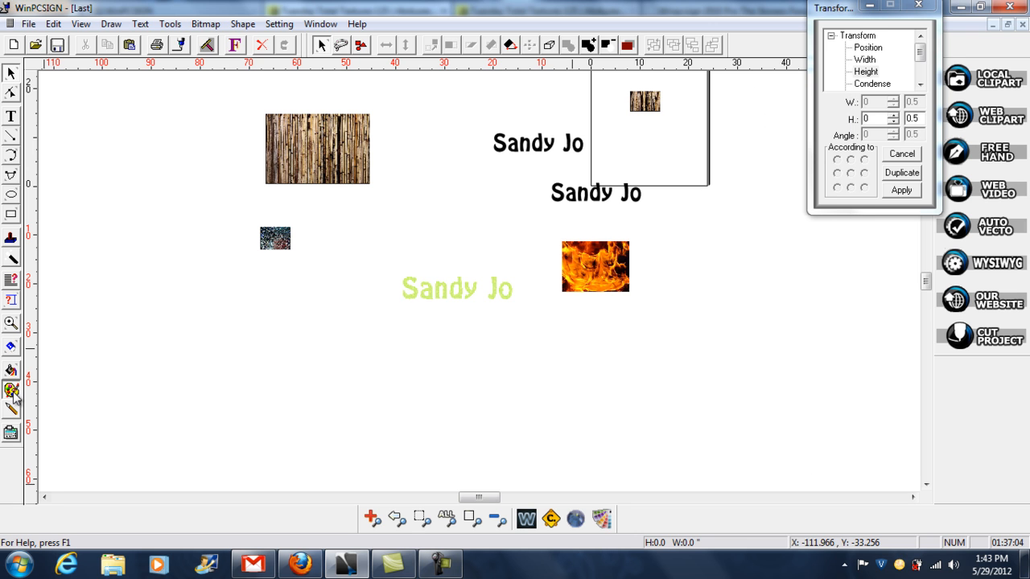
pyautogui.click(11, 390)
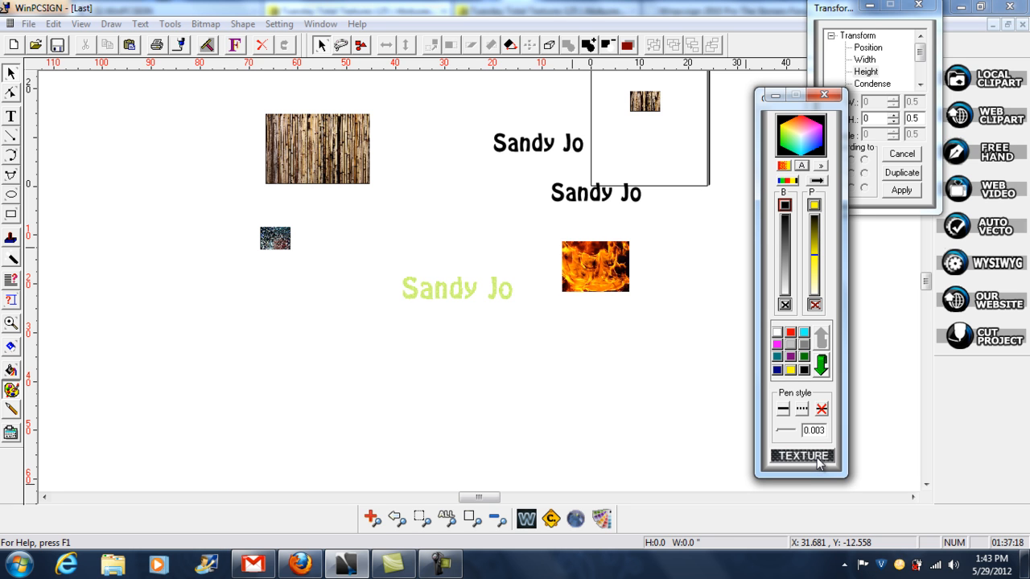
pyautogui.click(803, 456)
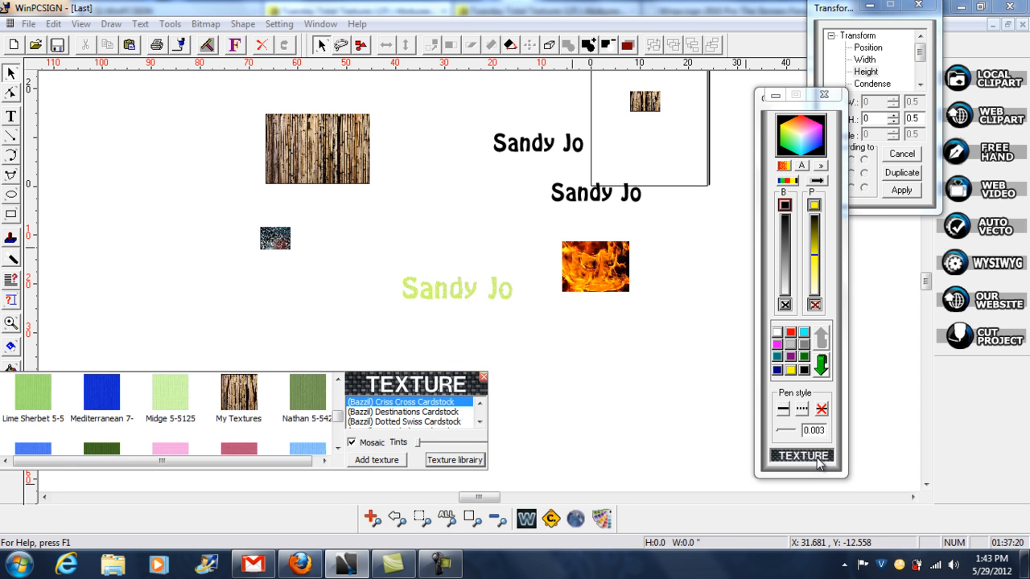
pyautogui.moveTo(405, 386); pyautogui.dragTo(397, 138)
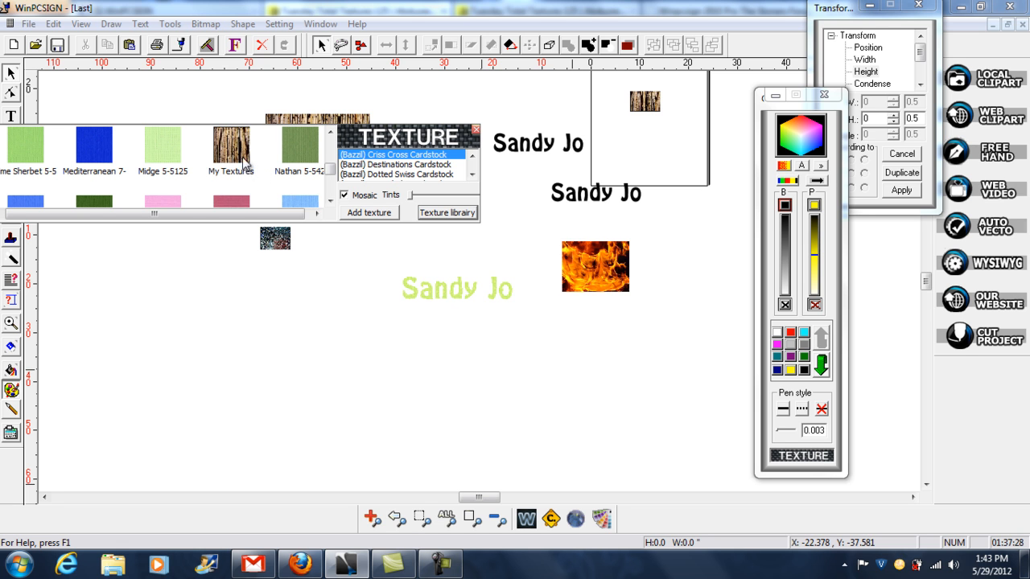
# - Browse the swatches of the Bazzil Destinations, Dotted Swiss and Criss Cross Cardstock texture categories, ending with Criss Cross Cardstock selected
pyautogui.click(426, 164)
pyautogui.click(427, 174)
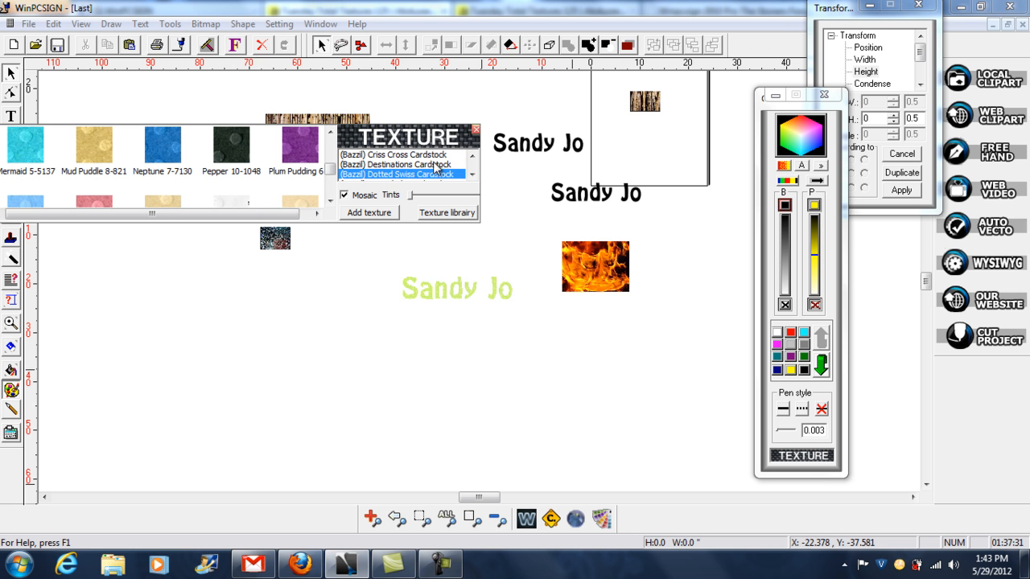
pyautogui.click(472, 174)
pyautogui.click(472, 175)
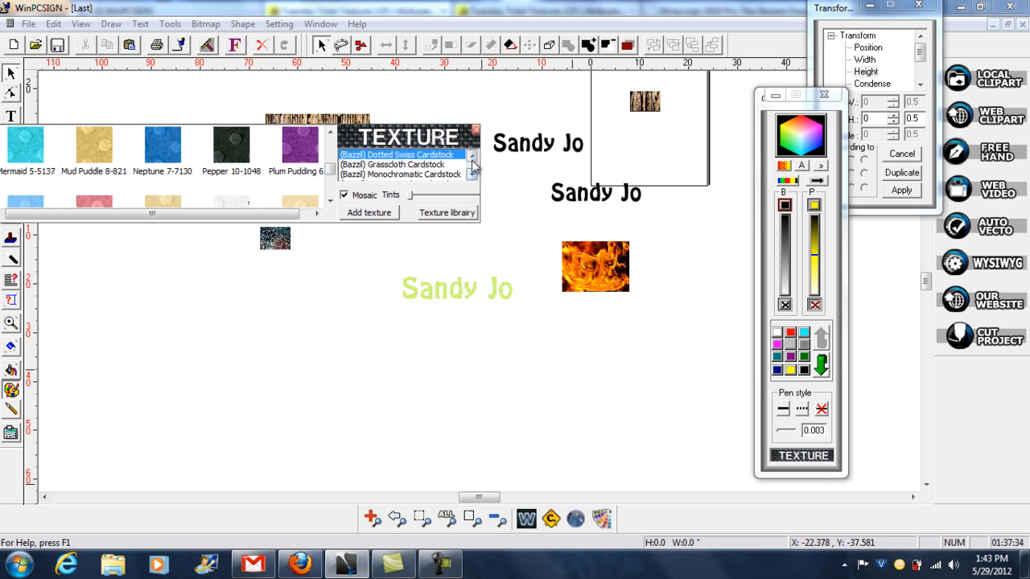
pyautogui.click(472, 155)
pyautogui.click(472, 155)
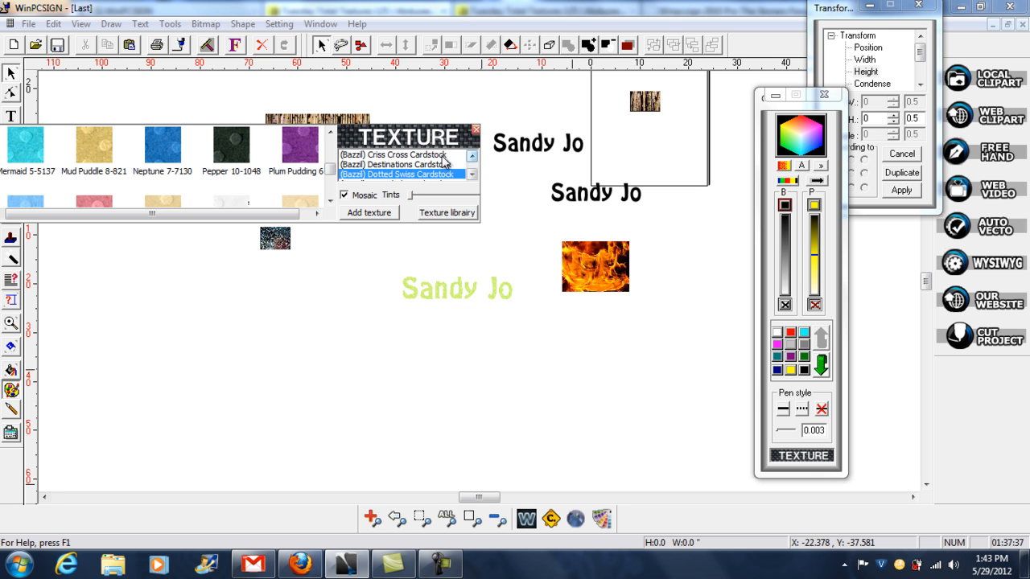
pyautogui.click(432, 155)
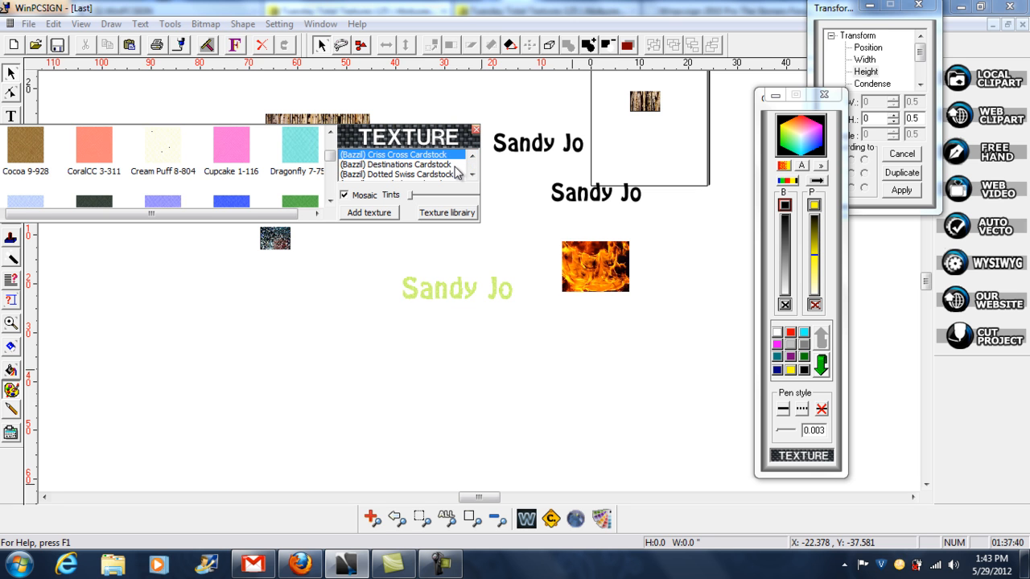
pyautogui.click(472, 176)
pyautogui.click(472, 175)
pyautogui.click(472, 176)
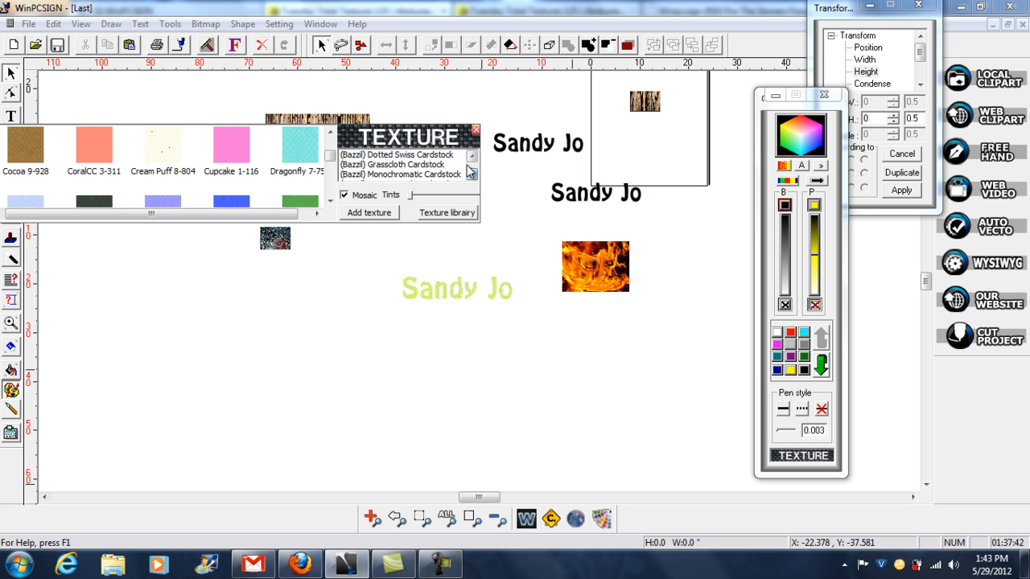
pyautogui.click(472, 156)
pyautogui.moveTo(329, 157)
pyautogui.mouseDown()
pyautogui.moveTo(334, 188)
pyautogui.moveTo(332, 151)
pyautogui.mouseUp()
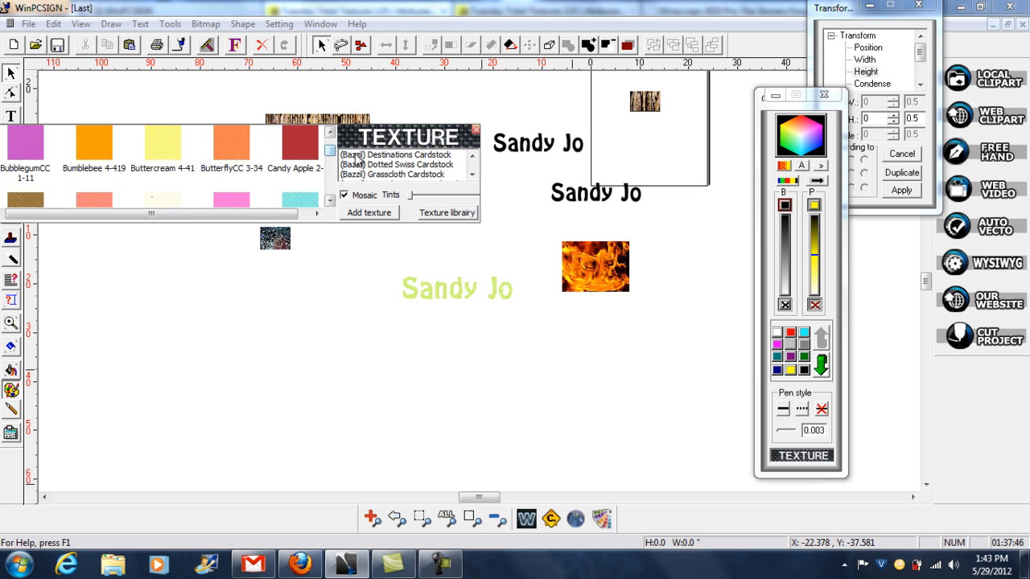
pyautogui.click(473, 156)
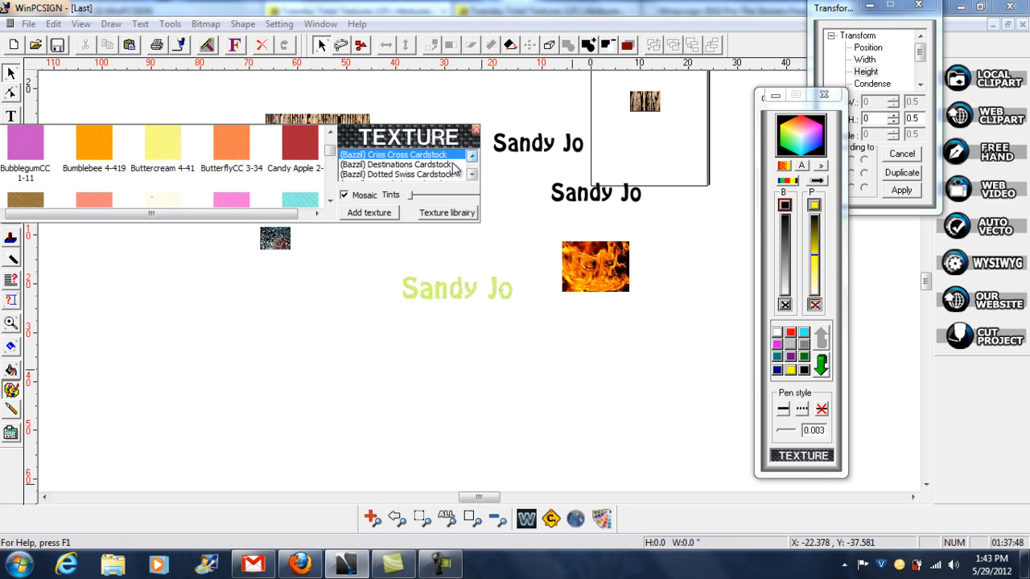
pyautogui.click(441, 165)
pyautogui.click(330, 201)
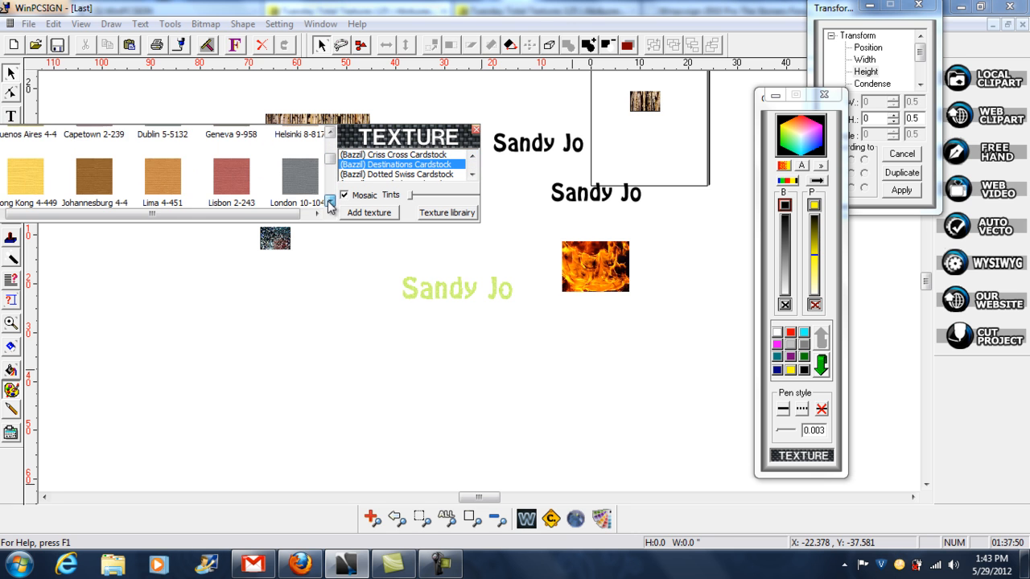
pyautogui.click(330, 132)
pyautogui.click(331, 132)
pyautogui.click(331, 132)
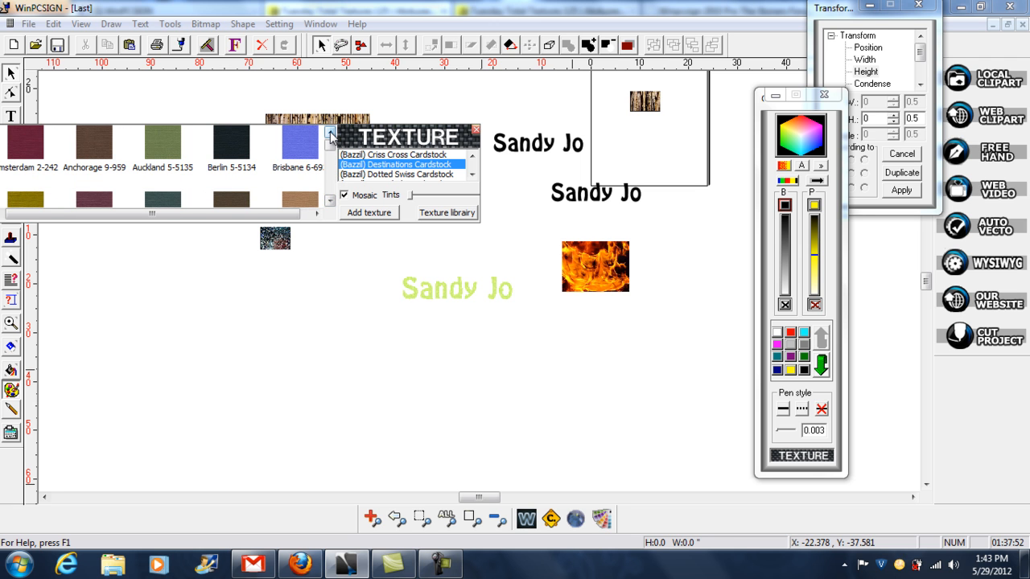
pyautogui.click(444, 156)
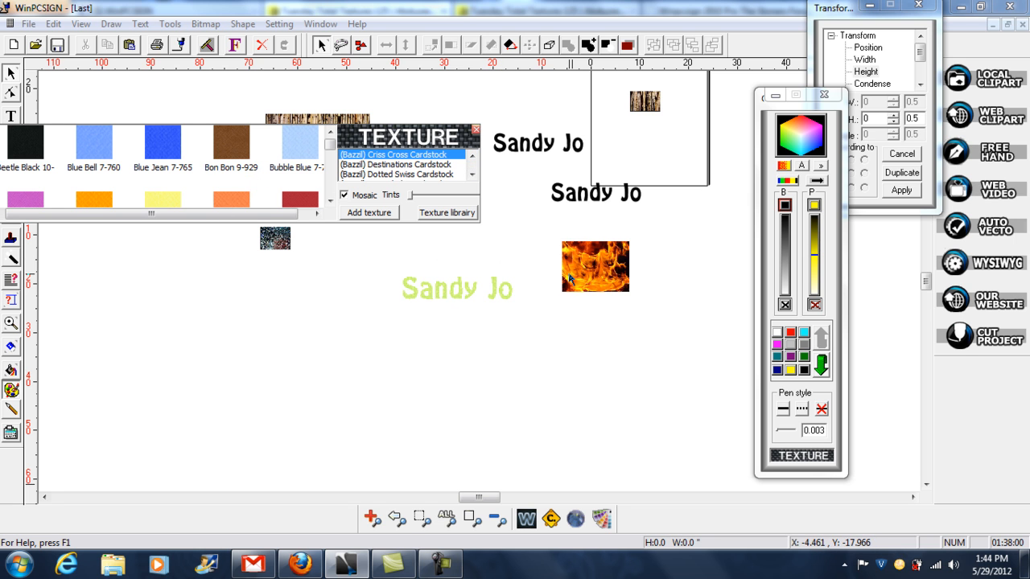
# - Add the flame image to the Criss Cross Cardstock textures under the name "flames" and locate its swatch in the library
pyautogui.click(593, 275)
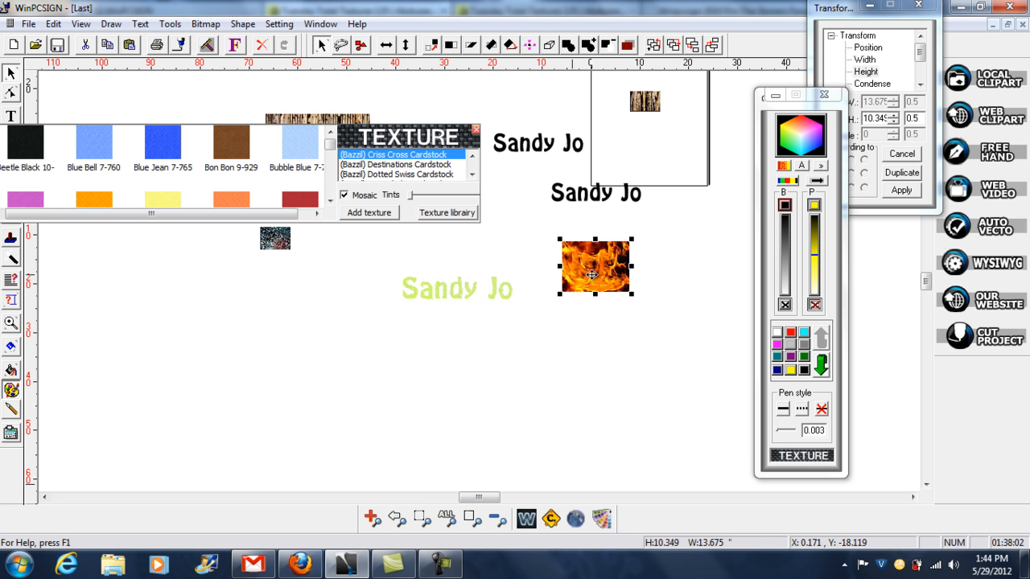
pyautogui.click(383, 214)
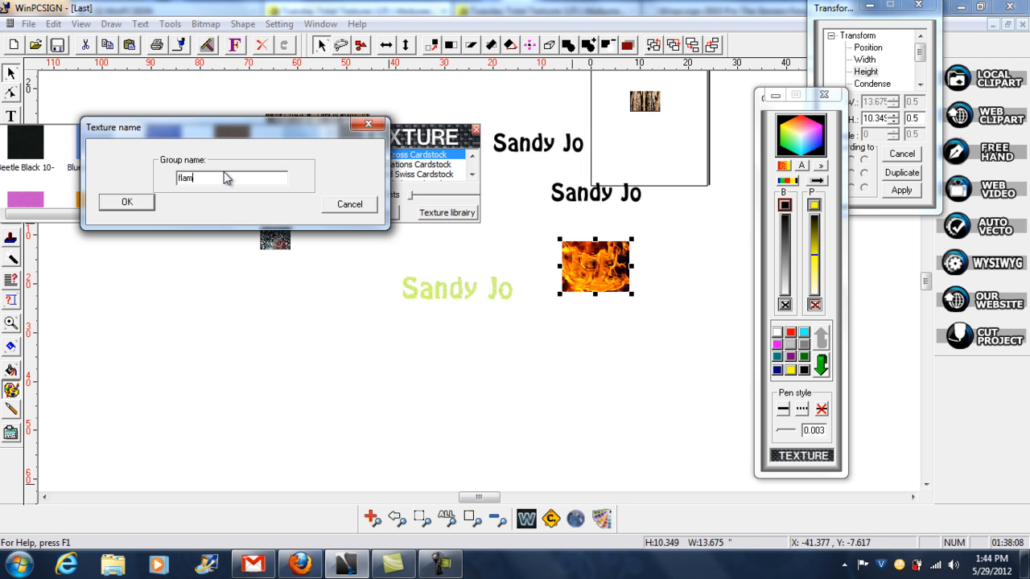
pyautogui.click(134, 202)
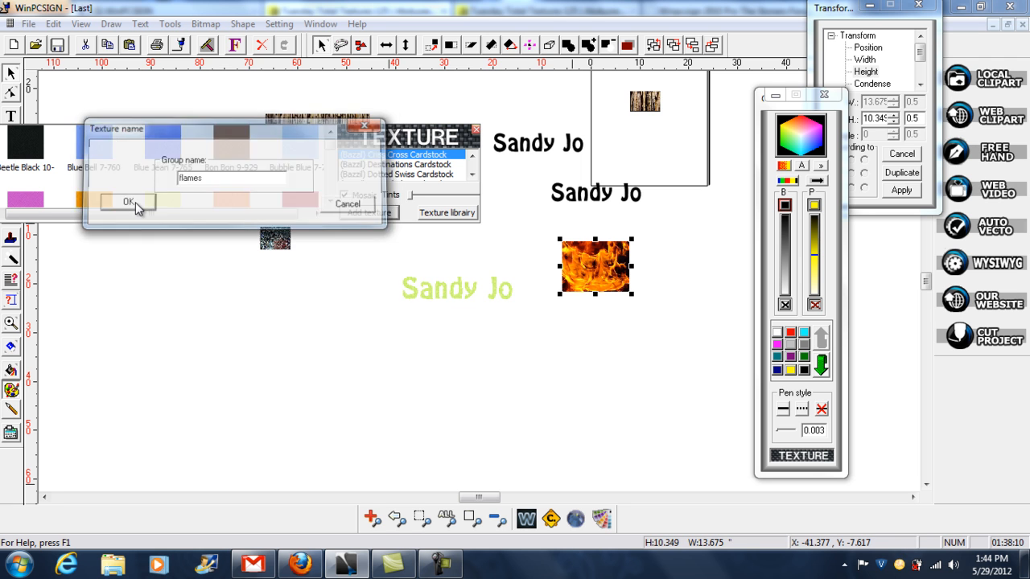
pyautogui.click(330, 201)
pyautogui.click(330, 200)
pyautogui.click(330, 201)
pyautogui.click(330, 201)
pyautogui.click(330, 200)
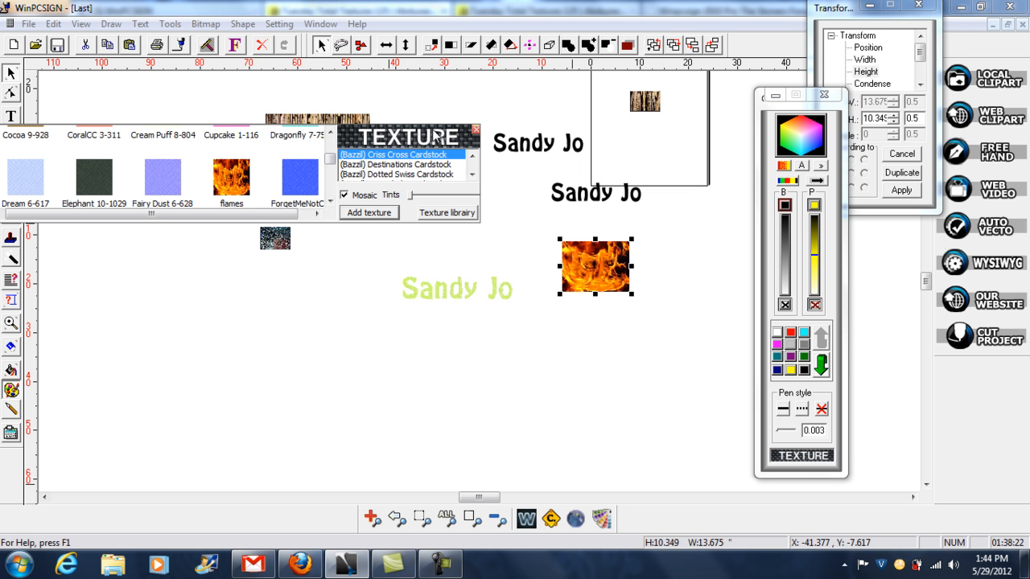
# - Move the texture library below the artwork and enlarge the upper black name text to about 44.3 by 9.4 inches beside the flame image
pyautogui.moveTo(441, 139); pyautogui.dragTo(482, 397)
pyautogui.moveTo(531, 143); pyautogui.dragTo(512, 200)
pyautogui.moveTo(474, 232); pyautogui.dragTo(427, 236)
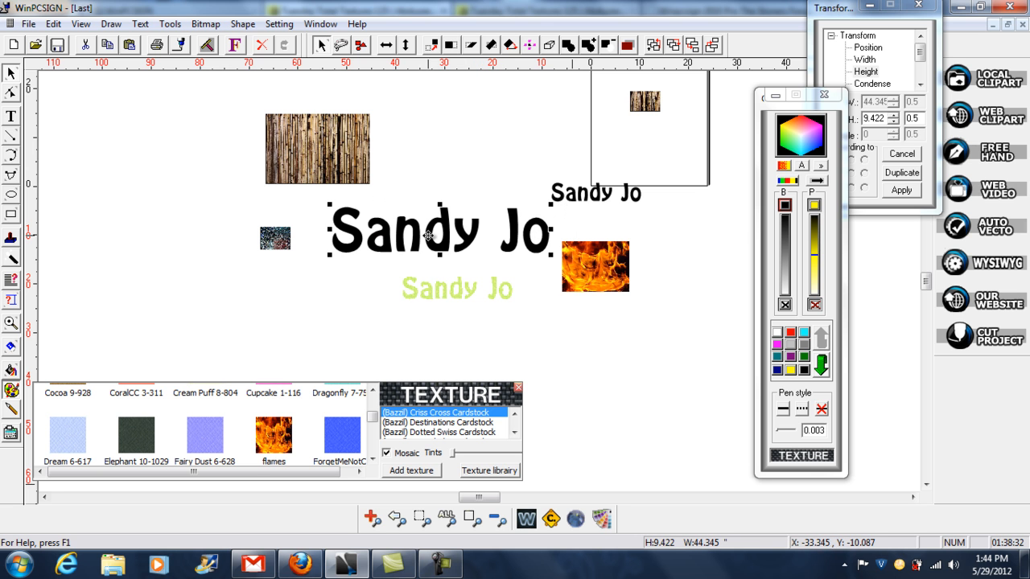
# - Shift the small glitter image up and to the left beside the bamboo image, and move the large black name text left beneath them
pyautogui.click(12, 323)
pyautogui.moveTo(197, 194); pyautogui.dragTo(274, 230)
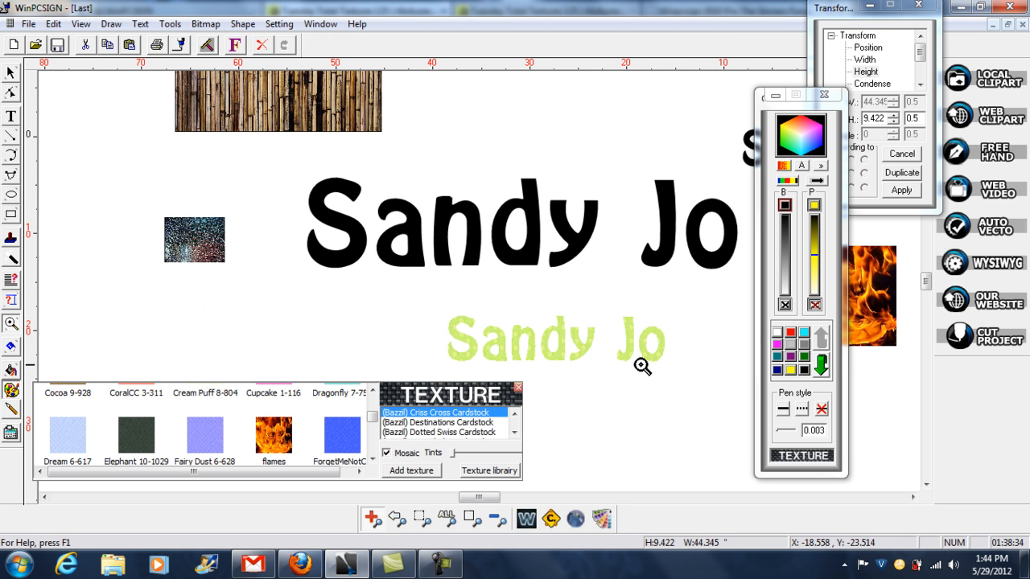
pyautogui.click(10, 75)
pyautogui.click(355, 210)
pyautogui.click(211, 247)
pyautogui.moveTo(211, 246); pyautogui.dragTo(122, 156)
pyautogui.moveTo(442, 258); pyautogui.dragTo(277, 285)
pyautogui.moveTo(364, 240); pyautogui.dragTo(364, 239)
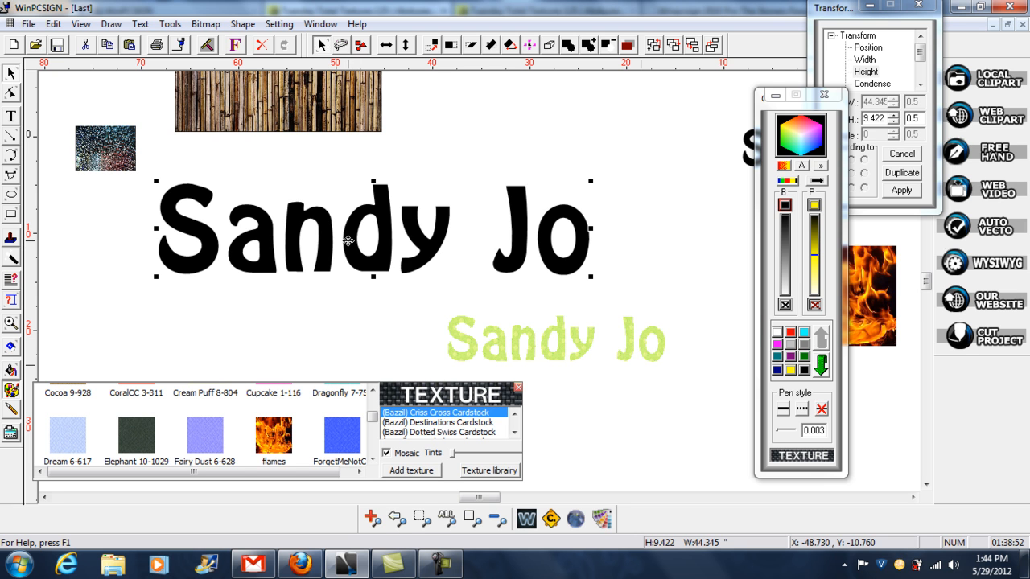
# - Try the flames and blue ForgetMeNotCC textures on the large name text and browse the neighbouring swatches
pyautogui.click(276, 448)
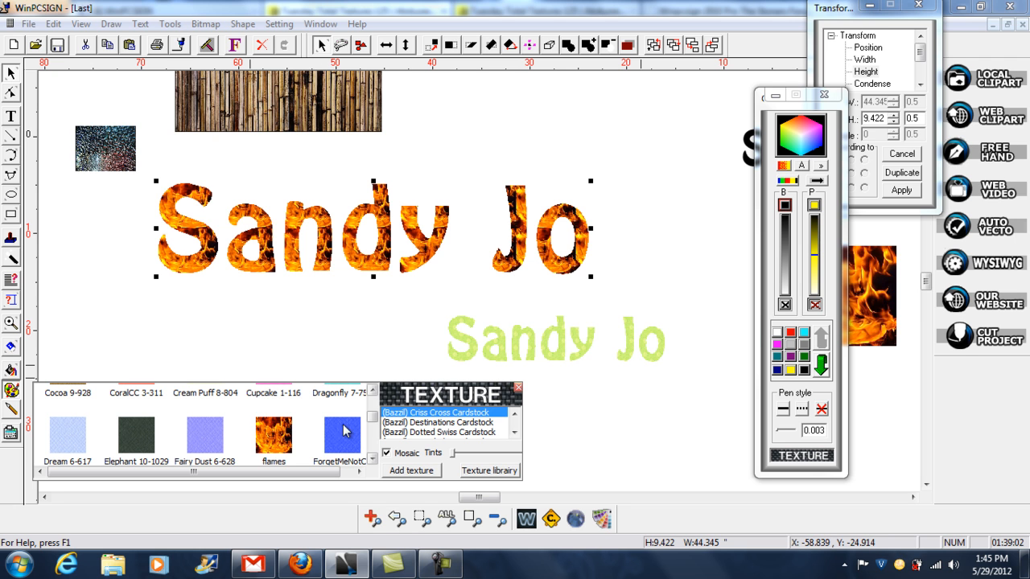
pyautogui.click(354, 442)
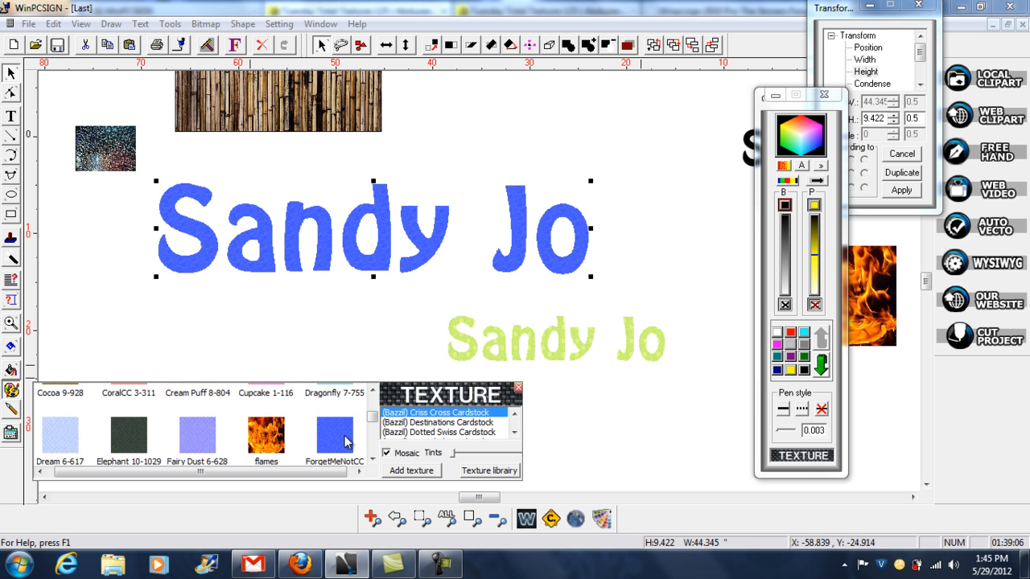
pyautogui.click(373, 391)
pyautogui.click(373, 391)
pyautogui.click(373, 391)
pyautogui.click(372, 391)
pyautogui.click(374, 458)
pyautogui.click(375, 458)
pyautogui.click(375, 458)
pyautogui.click(374, 458)
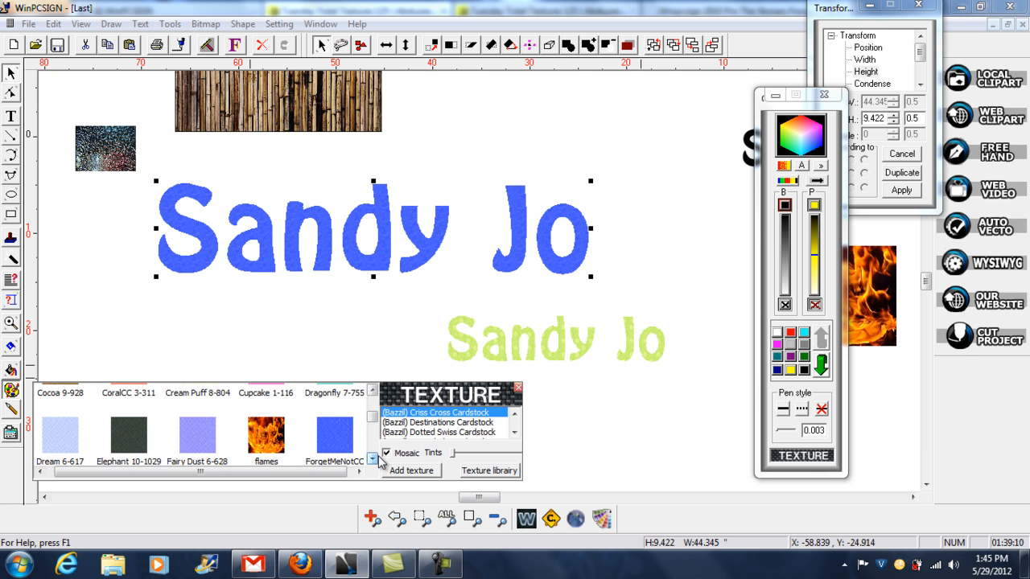
pyautogui.click(373, 458)
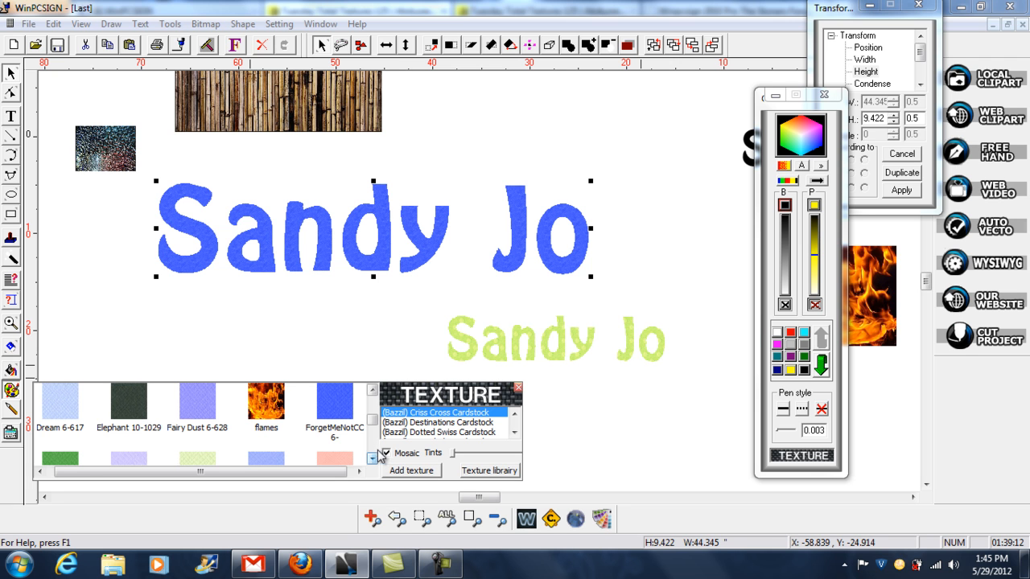
# - Add the bamboo image to the texture library as "bamboo" and fill the large name text with that texture
pyautogui.click(335, 120)
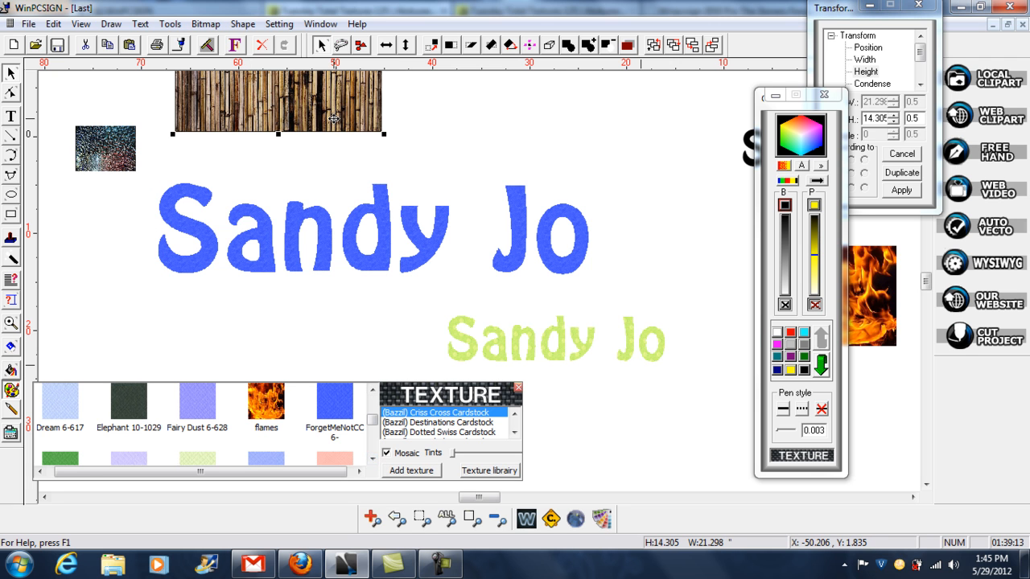
pyautogui.click(424, 476)
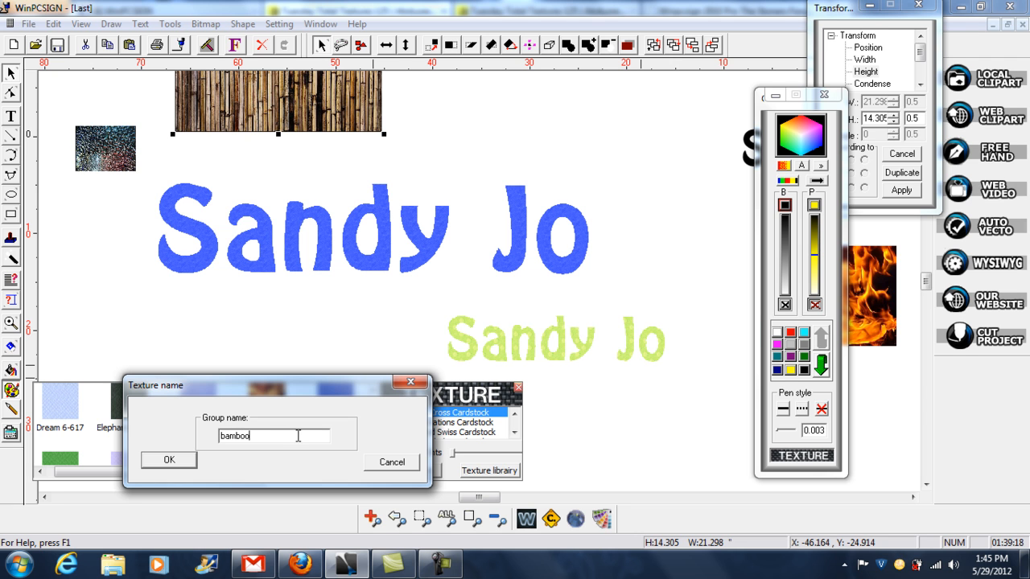
pyautogui.click(184, 461)
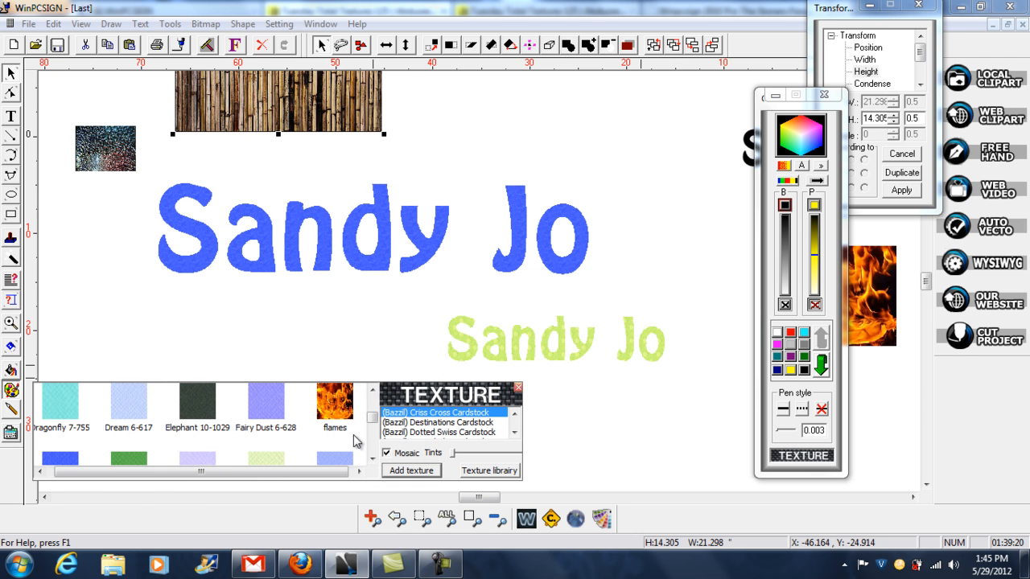
pyautogui.scroll(5, 374, 402)
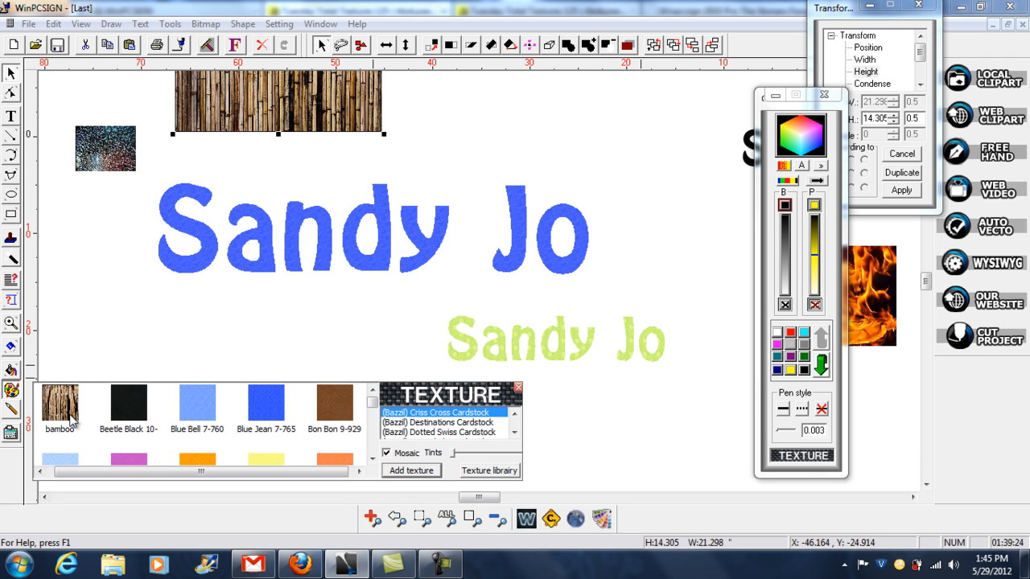
pyautogui.click(186, 261)
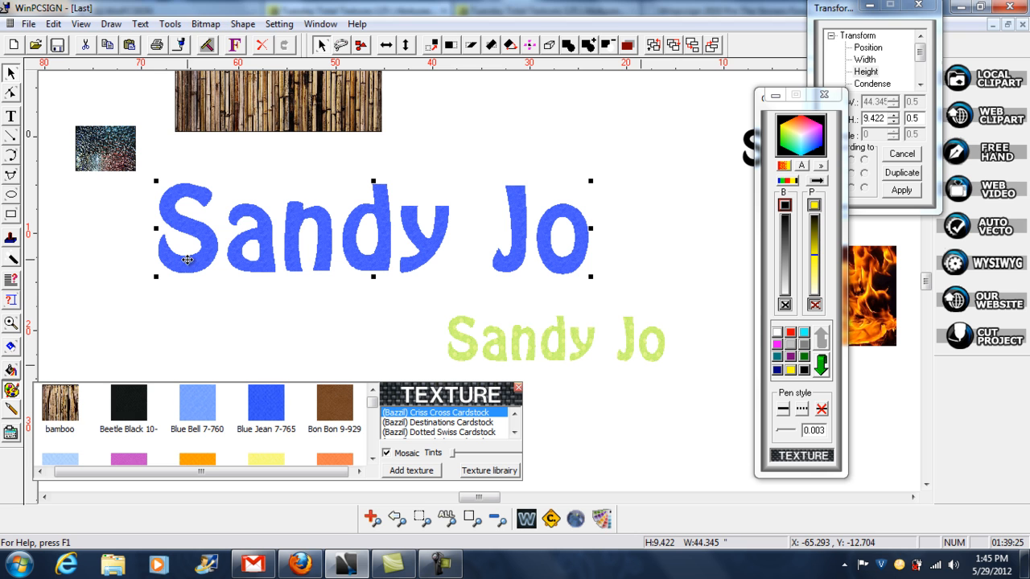
pyautogui.click(71, 412)
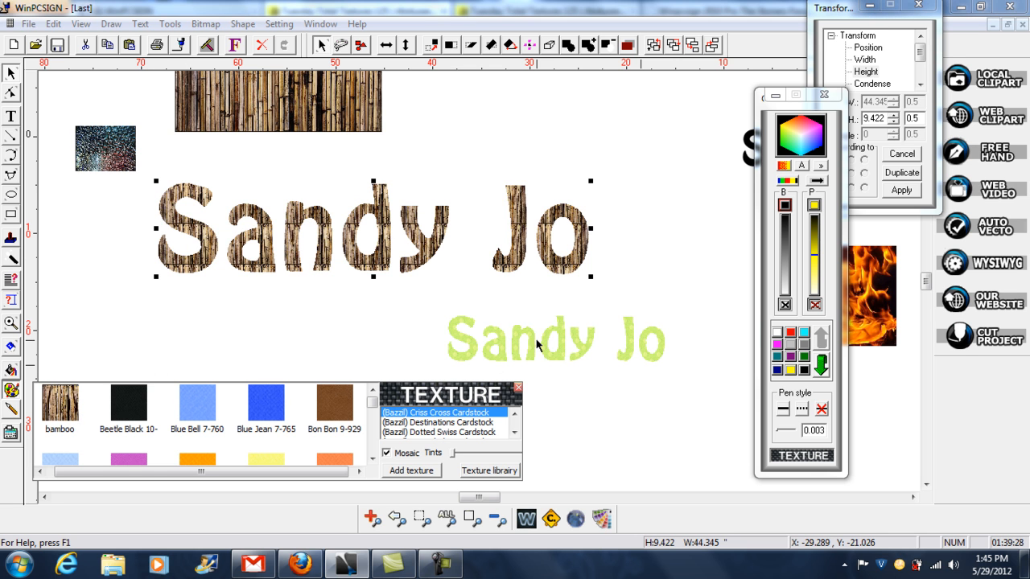
# - Move the green name text aside to the right and place a duplicate of the bamboo-filled name directly below the original
pyautogui.click(501, 340)
pyautogui.moveTo(501, 340); pyautogui.dragTo(678, 340)
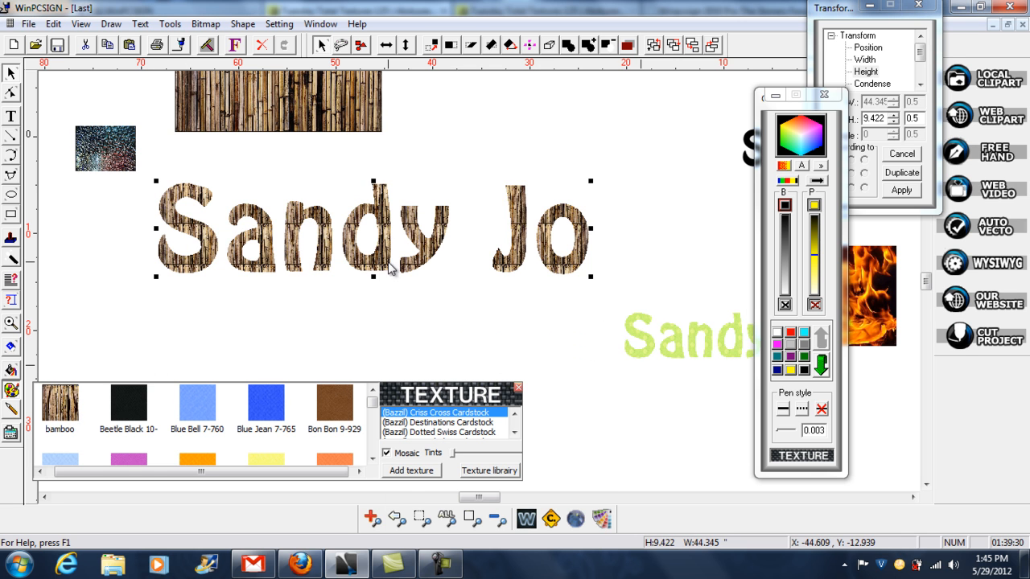
pyautogui.rightClick(389, 266)
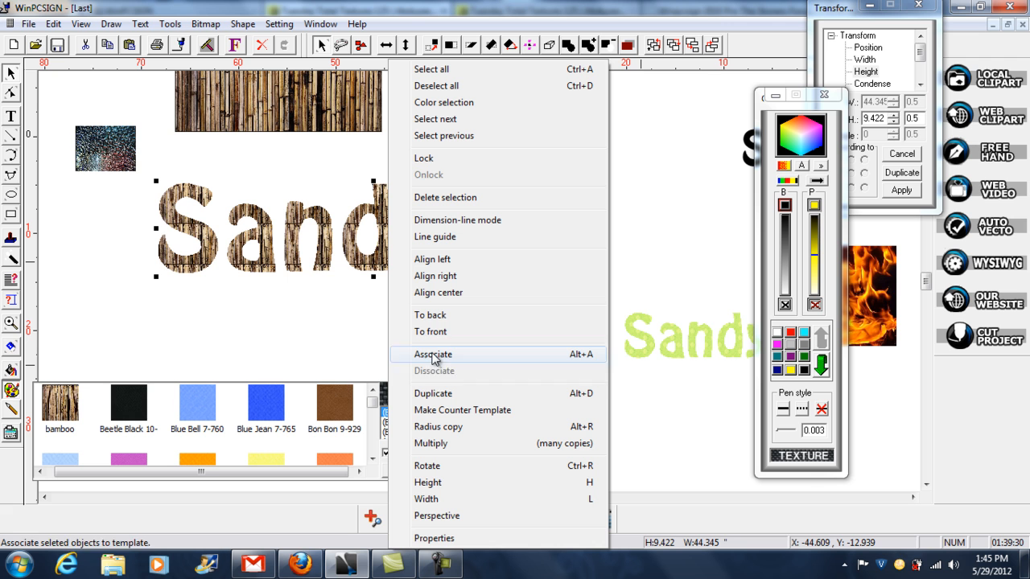
pyautogui.click(436, 393)
pyautogui.moveTo(375, 273); pyautogui.dragTo(365, 357)
pyautogui.moveTo(368, 235); pyautogui.dragTo(381, 206)
pyautogui.click(358, 326)
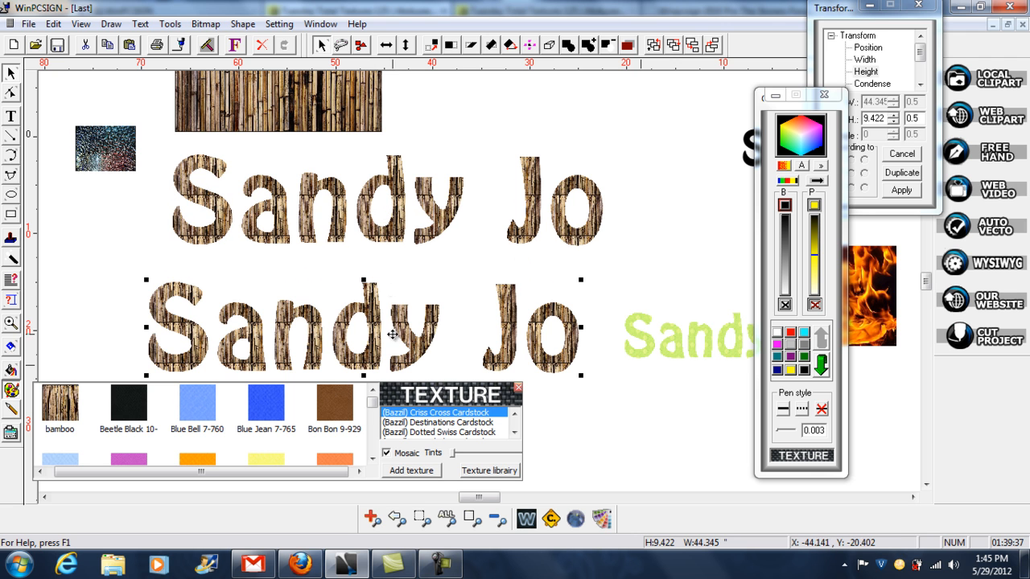
# - Fill the lower copy of the name text with the custom flames texture
pyautogui.click(372, 458)
pyautogui.click(372, 458)
pyautogui.click(372, 459)
pyautogui.click(339, 443)
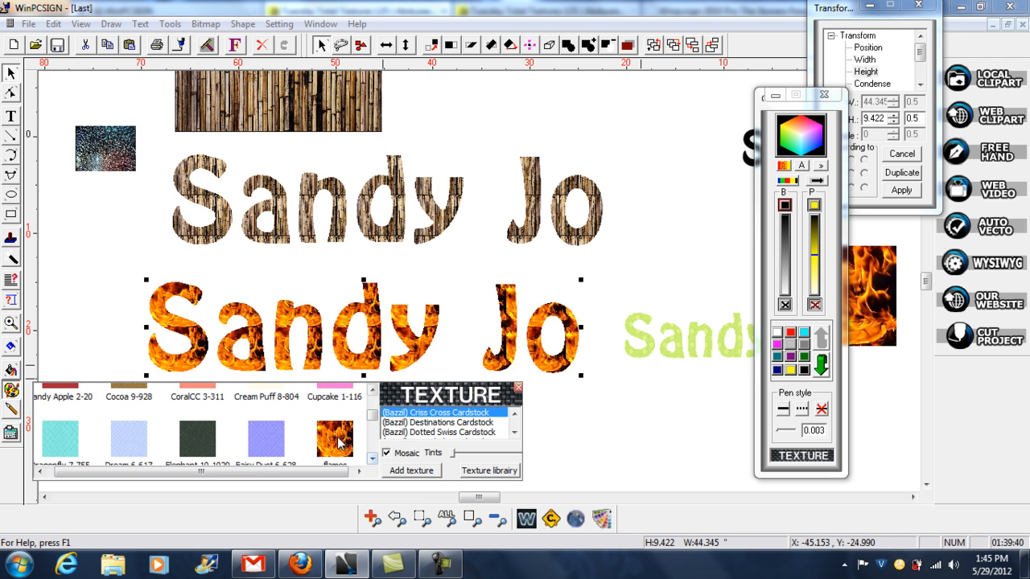